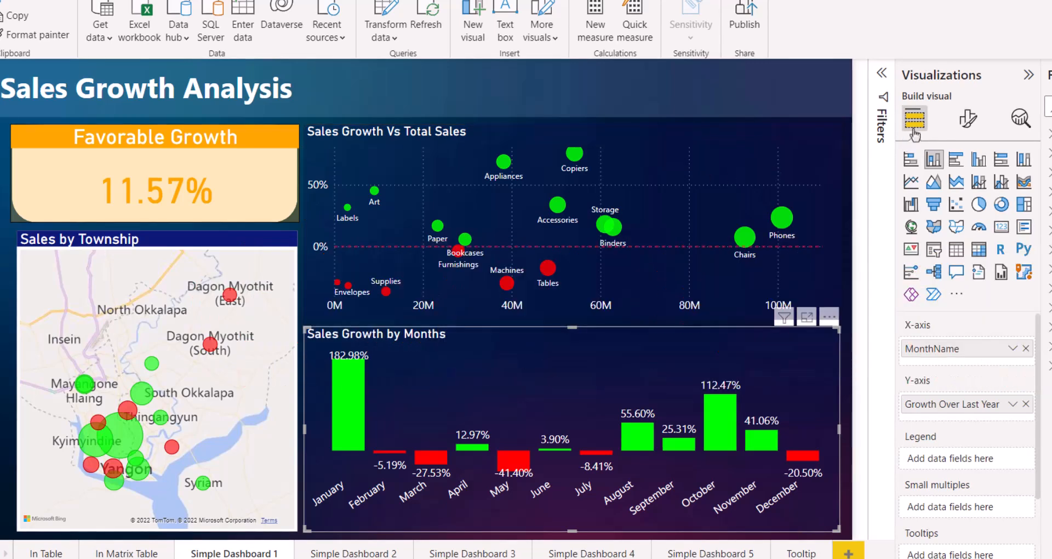
Clear the conditional formatting from the column colors of the Sales Growth by Months chart
click(966, 129)
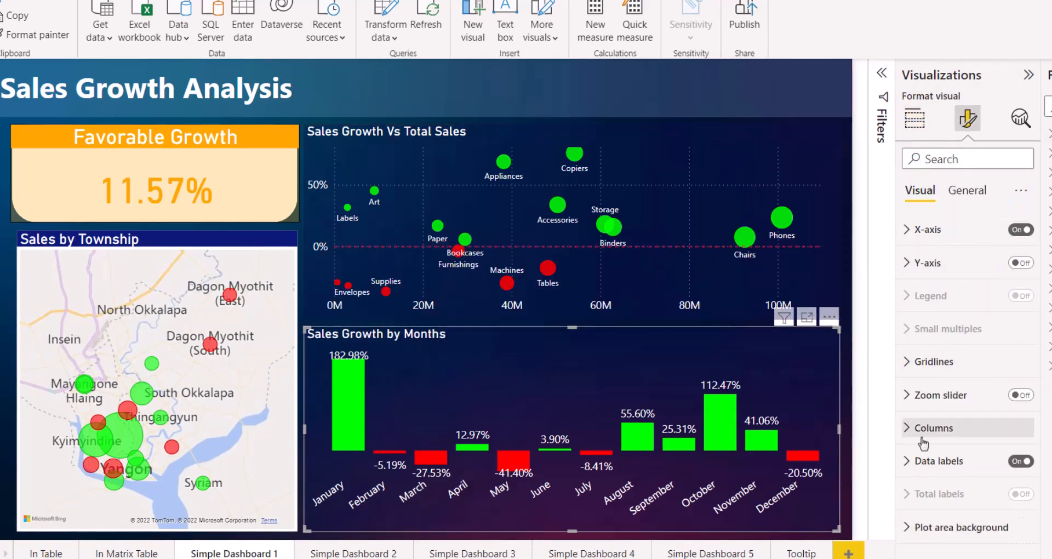
click(937, 423)
scroll(980, 372, down, 2)
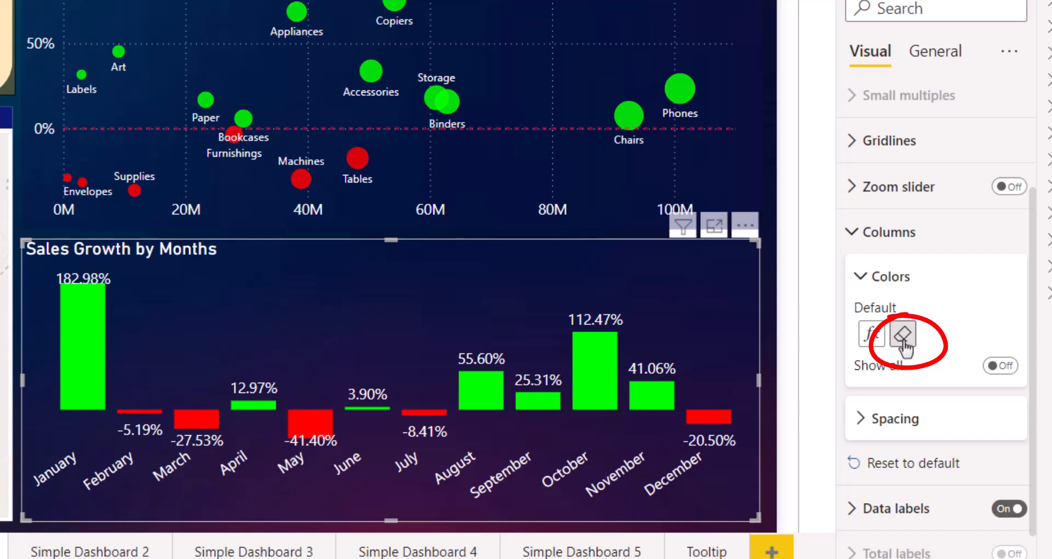
click(903, 340)
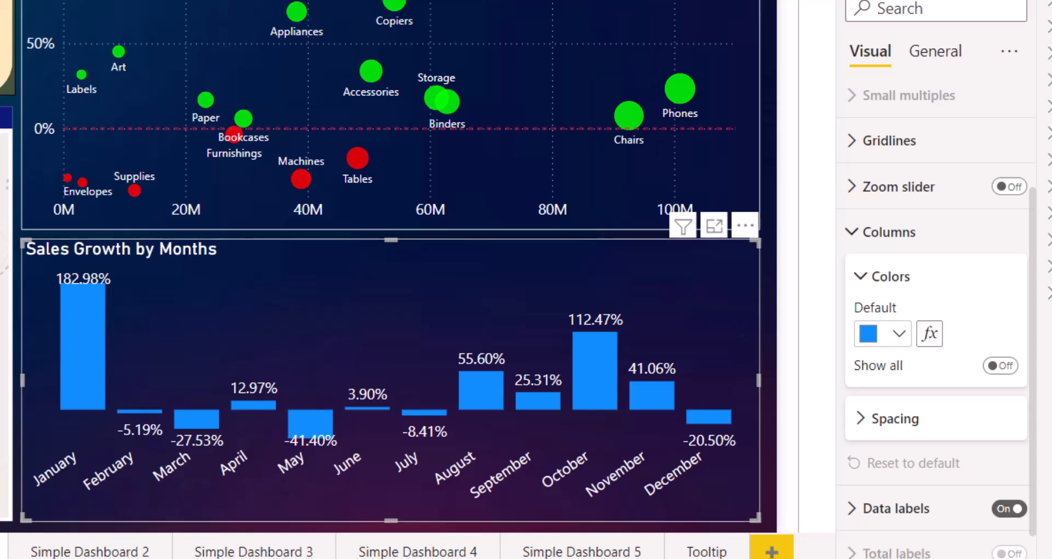
Clear the conditional formatting from the marker colors of the Sales Growth Vs Total Sales scatter chart
click(633, 72)
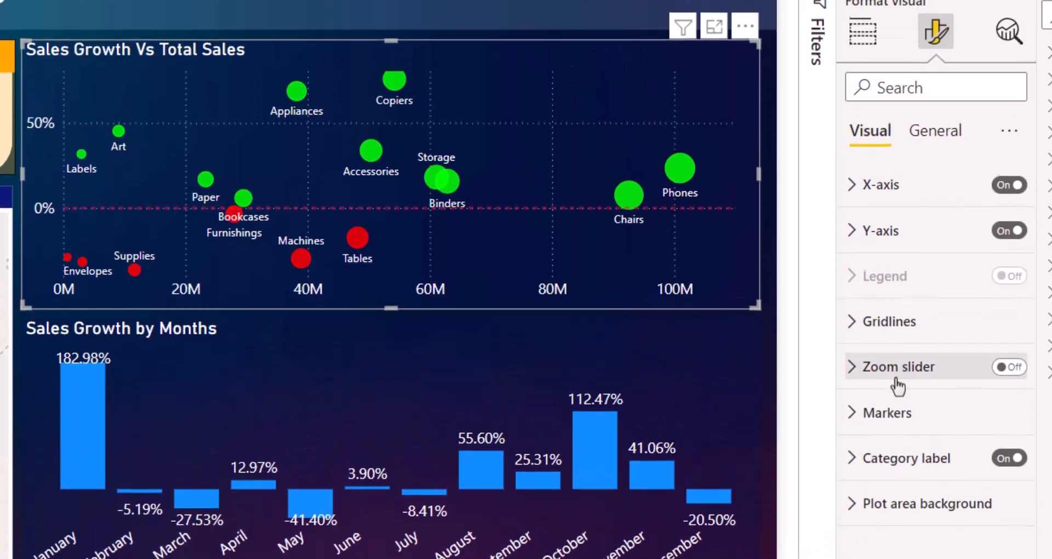
click(890, 413)
scroll(912, 301, down, 6)
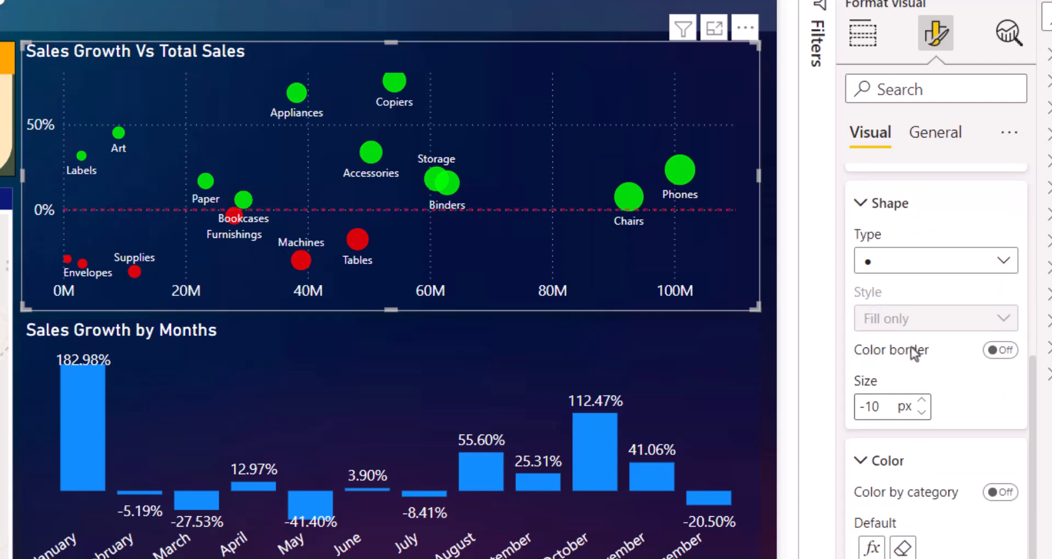
scroll(961, 334, up, 3)
scroll(929, 395, down, 5)
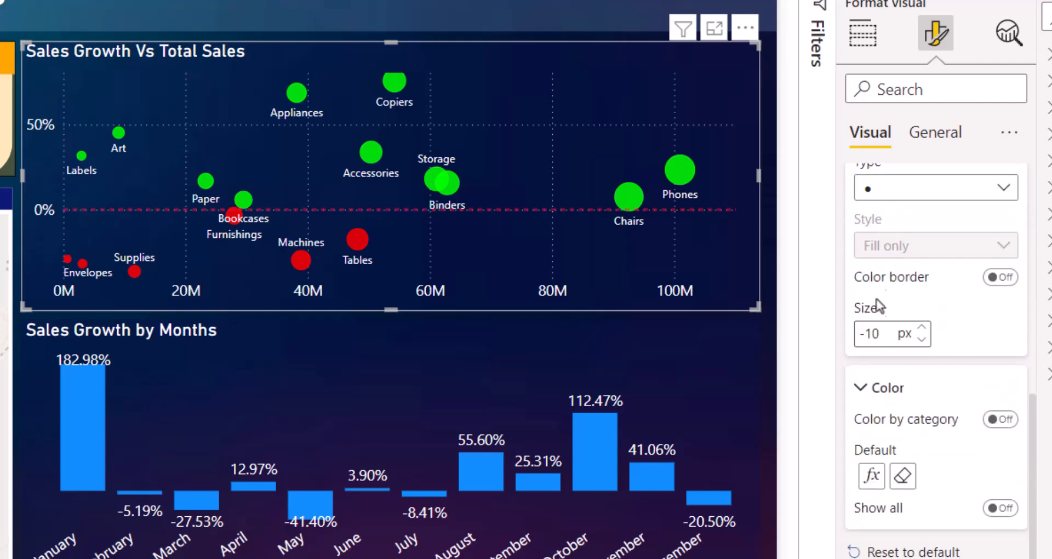
click(901, 482)
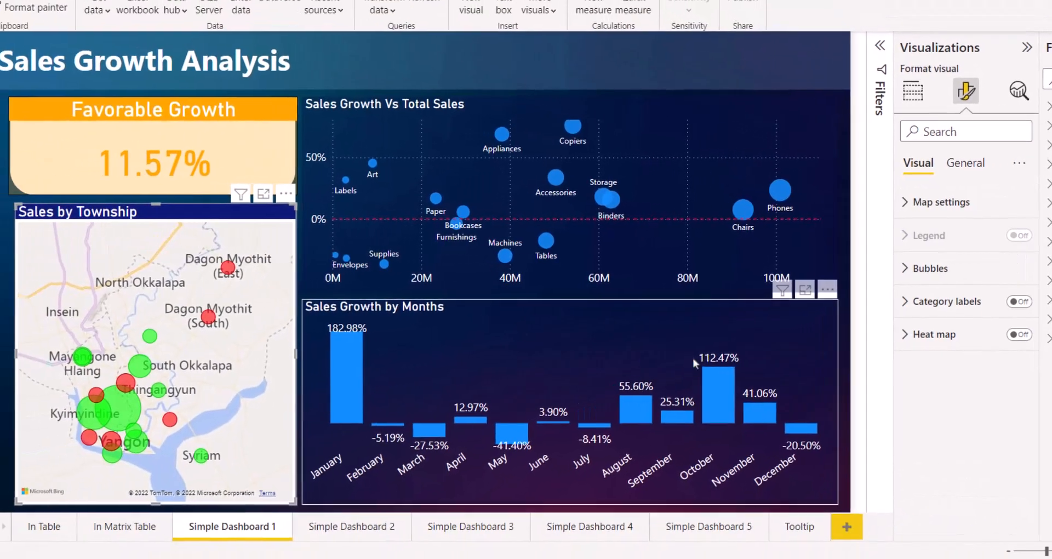
Clear the conditional formatting from the bubble colors of the Sales by Township map
click(927, 268)
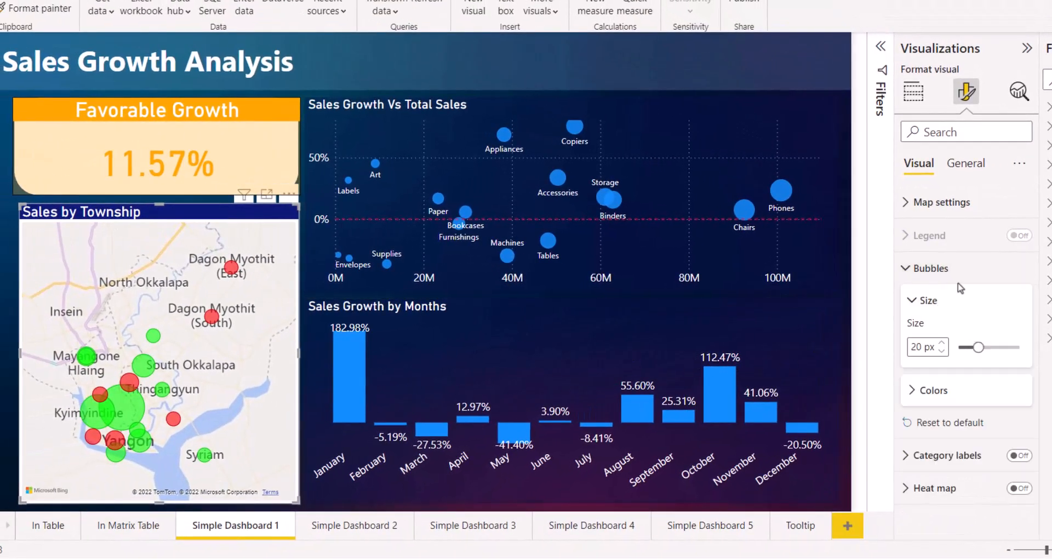
click(912, 390)
scroll(942, 336, down, 1)
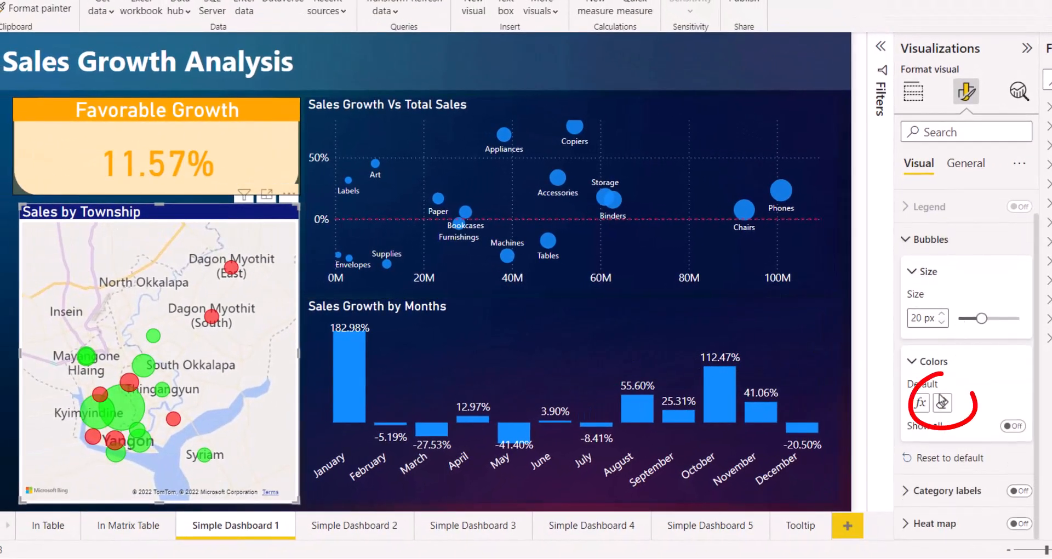
click(942, 403)
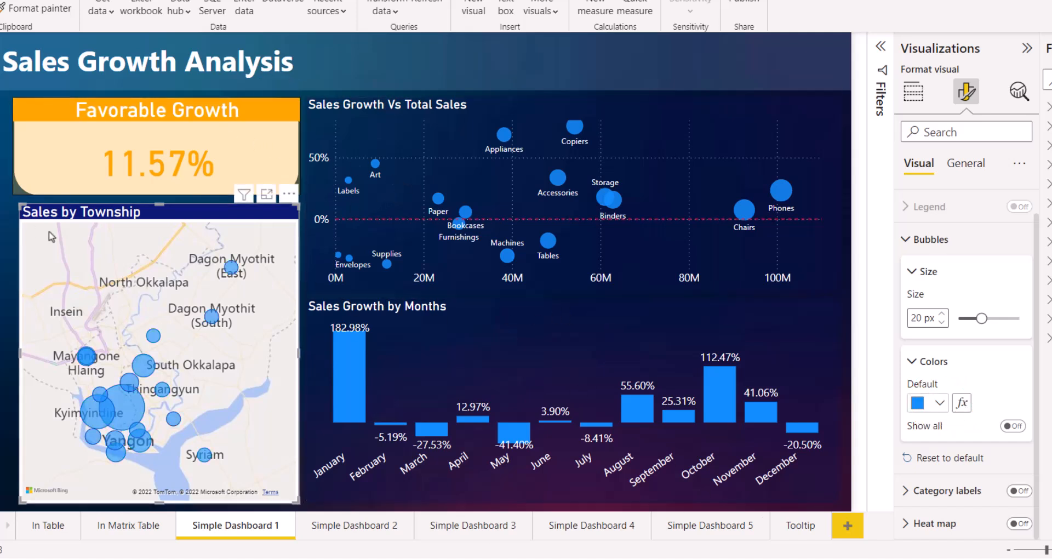
Clear the conditional formatting from the callout value color of the Favorable Growth card
click(206, 136)
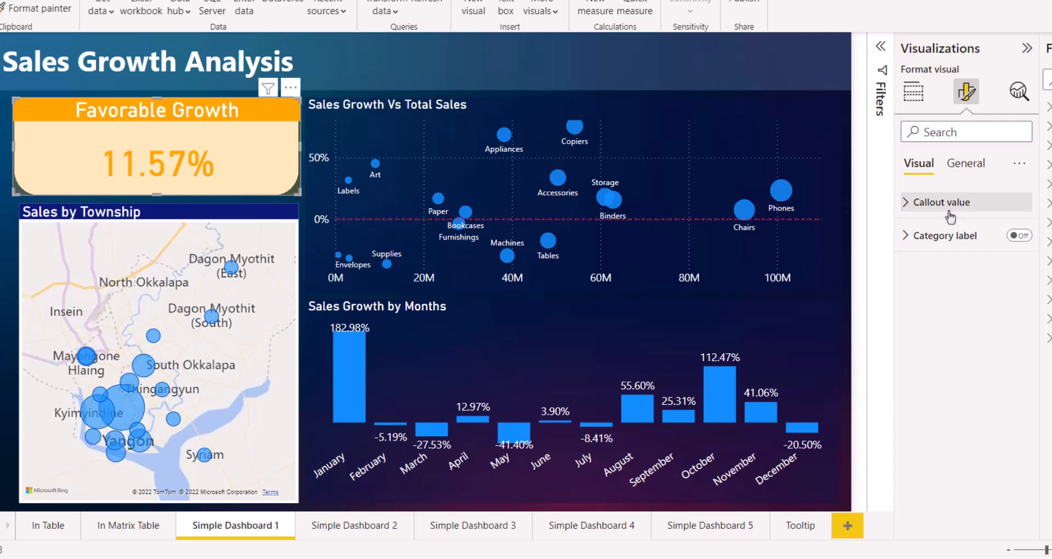
click(953, 209)
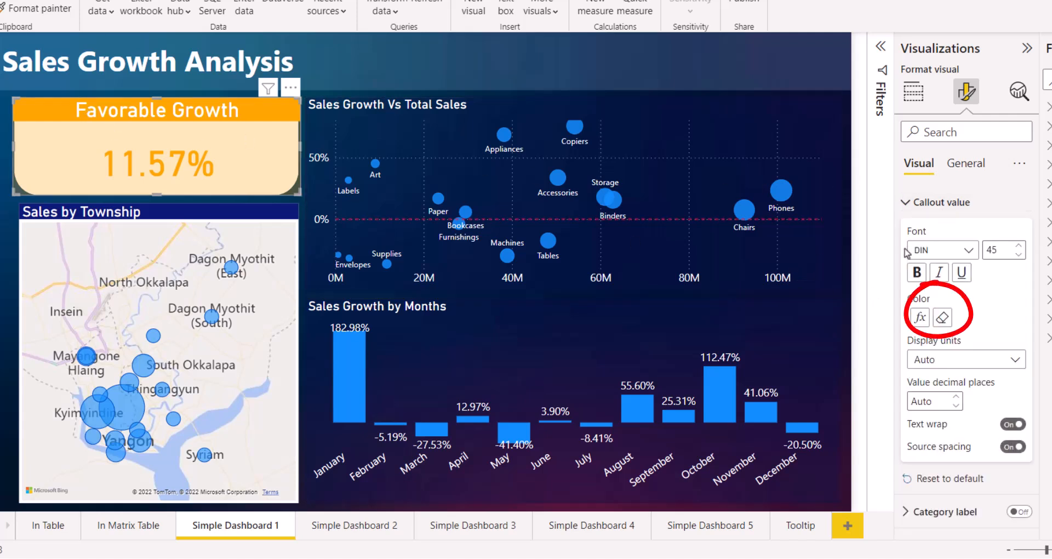
click(942, 324)
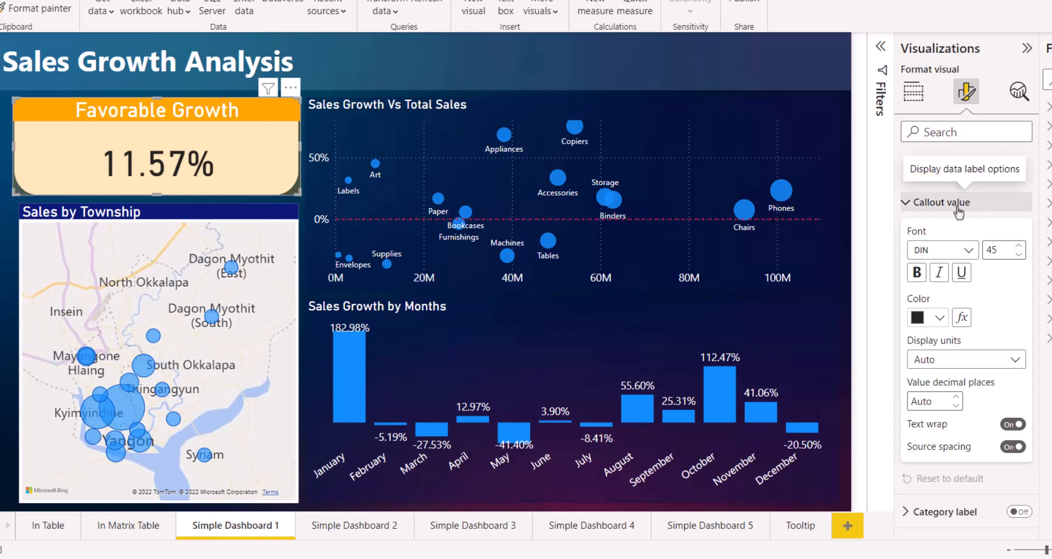
click(957, 207)
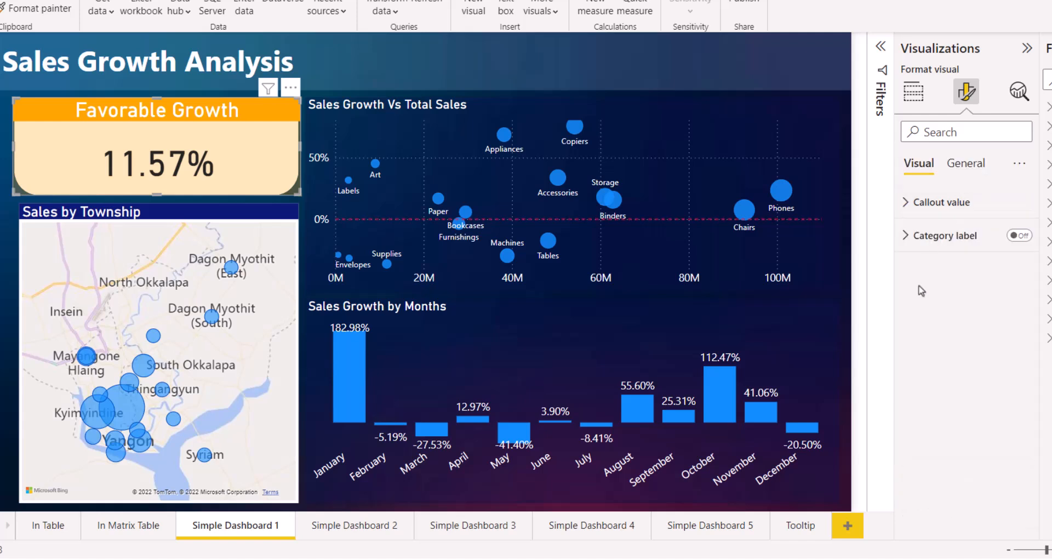
Clear the conditional formatting from the growth card's background color
click(972, 170)
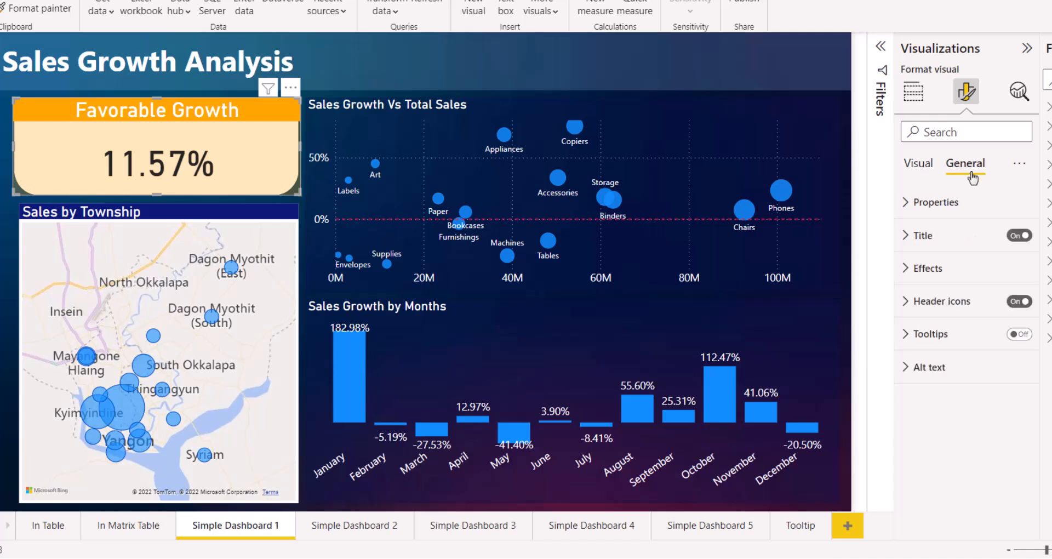
click(949, 268)
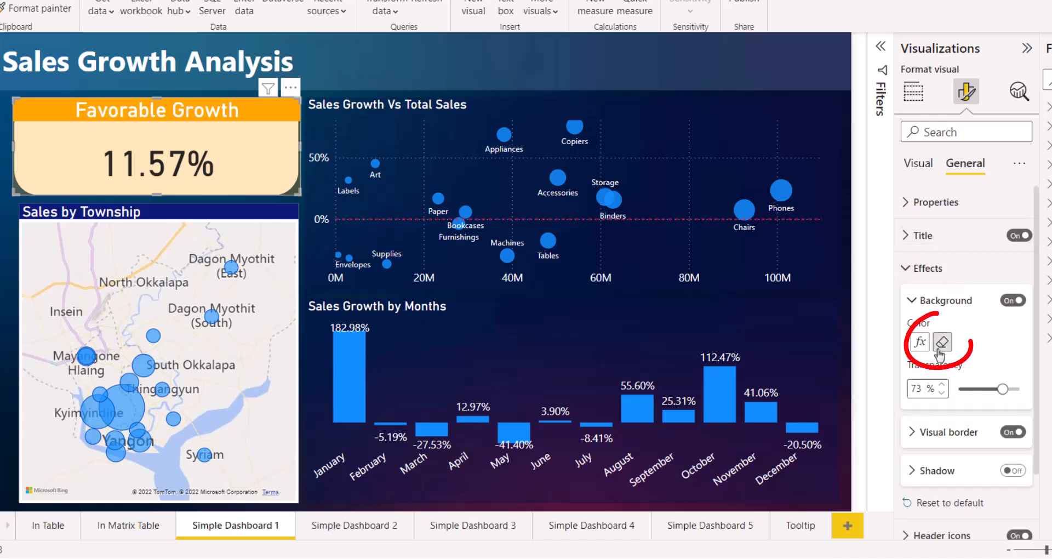
click(942, 341)
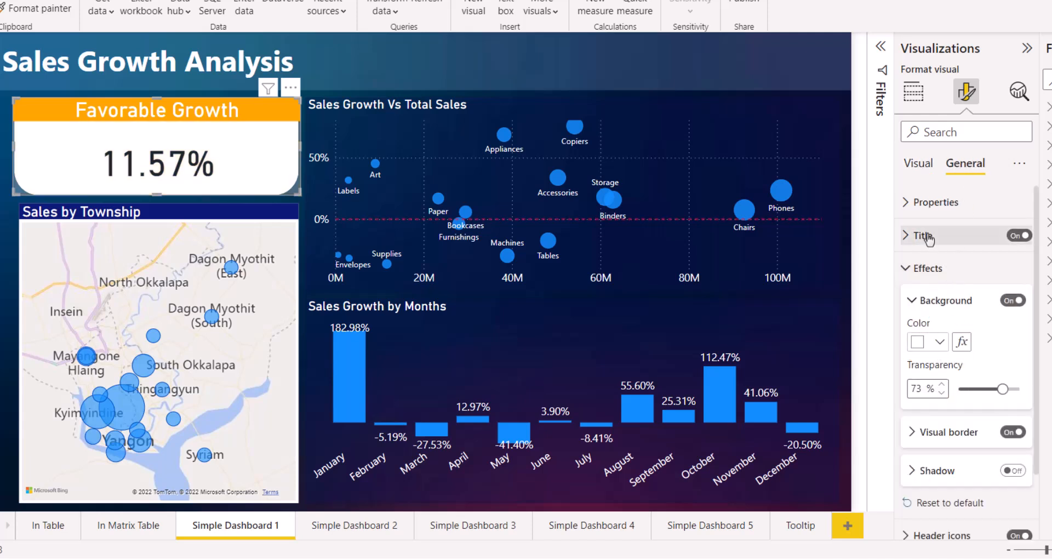
Clear the conditional formatting from the growth card's title text and set the title's text color to black
click(926, 236)
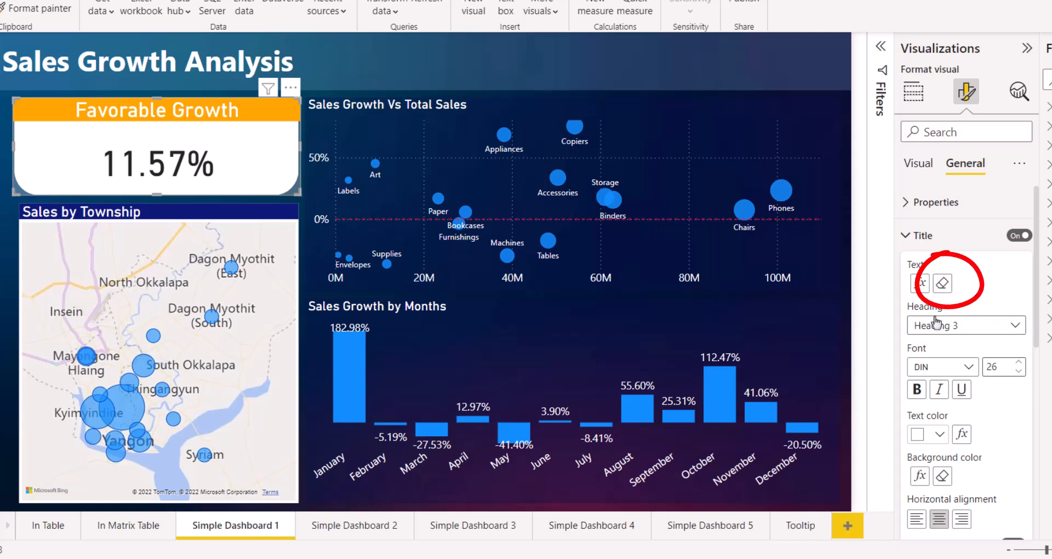
click(941, 284)
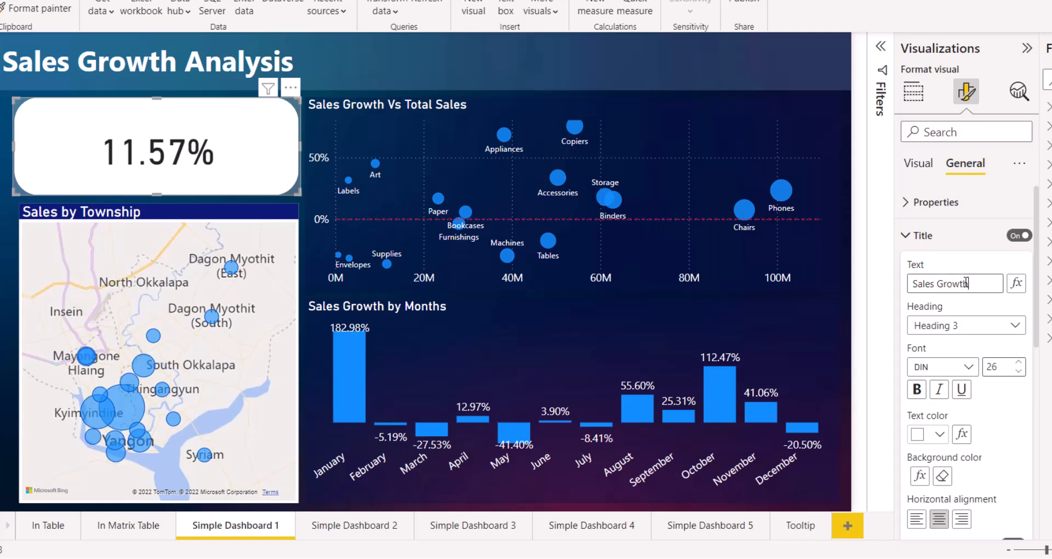
click(920, 434)
click(946, 177)
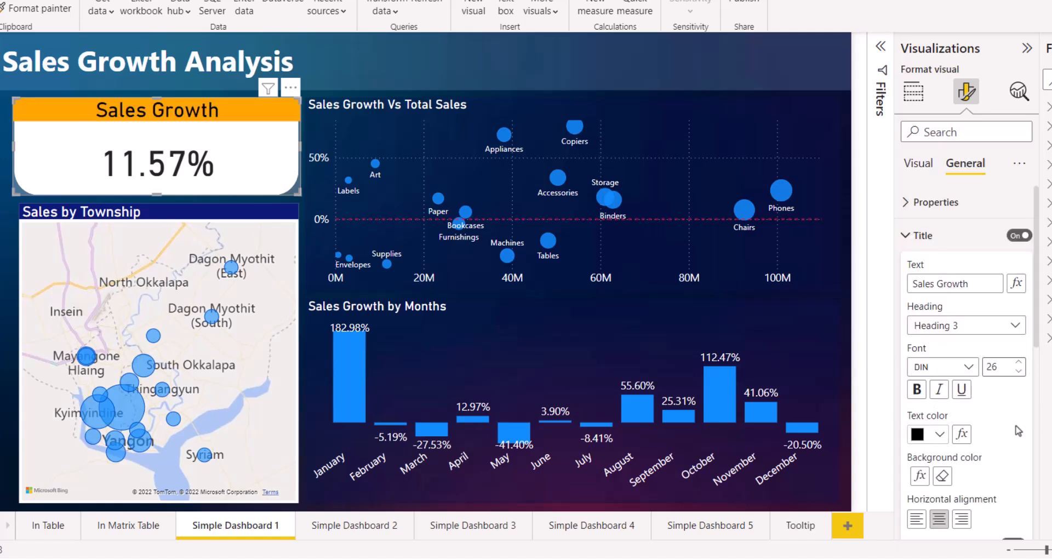
Clear the conditional formatting from the background color of the growth card's title
click(924, 241)
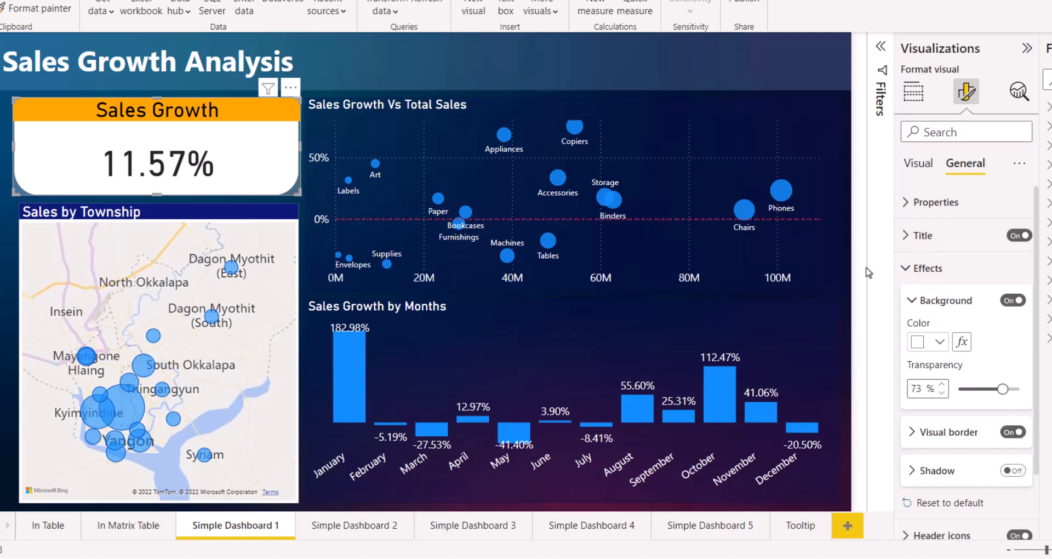
click(922, 235)
scroll(969, 362, down, 1)
scroll(969, 363, down, 1)
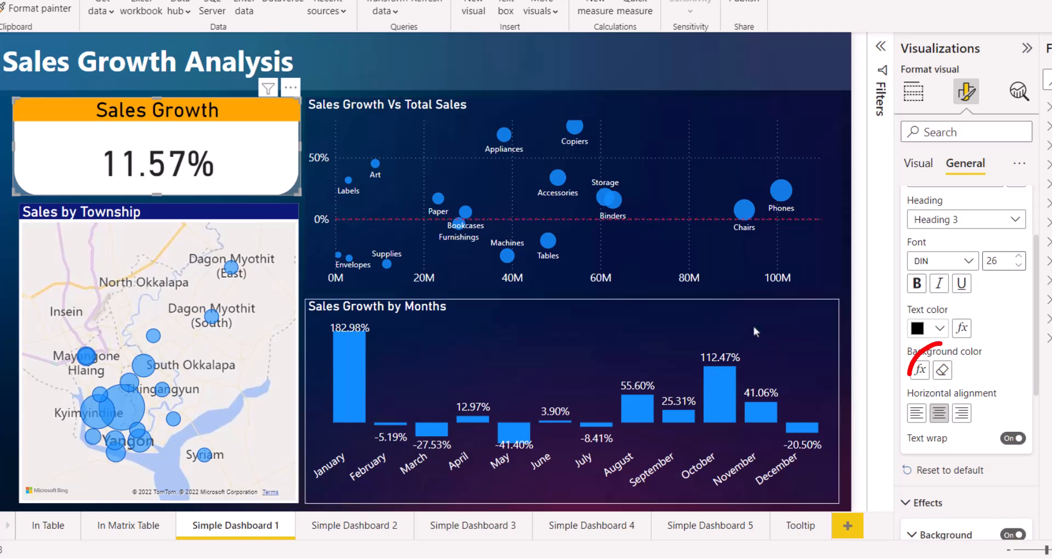
click(939, 371)
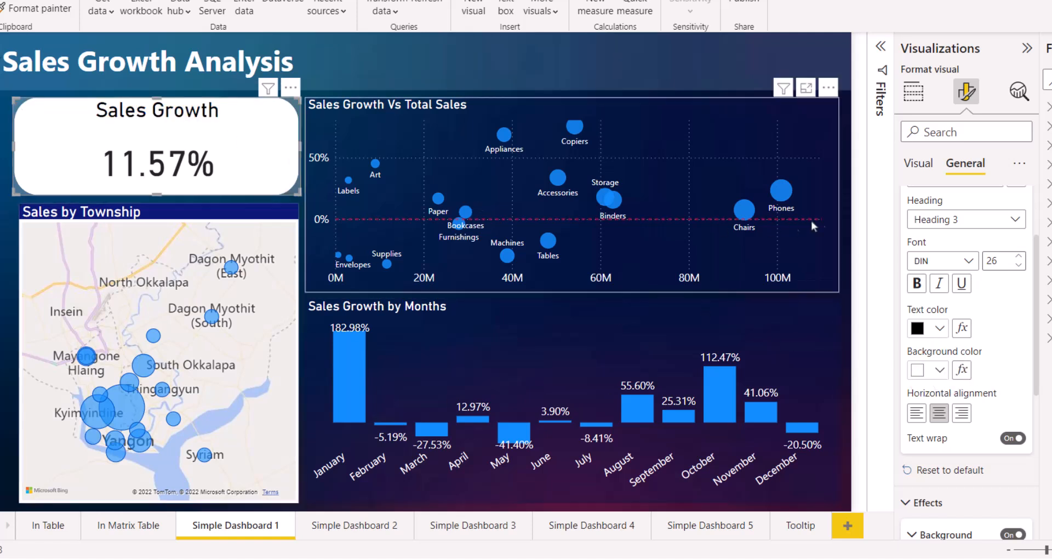
Examine the growth card, township map, scatter chart and monthly column chart without their conditional formatting
click(544, 108)
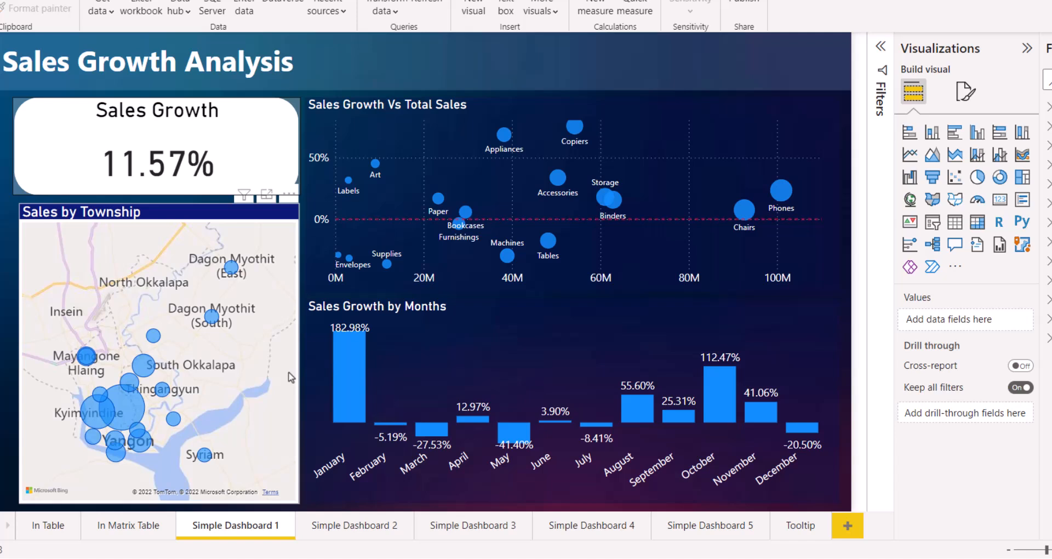
click(442, 343)
click(383, 112)
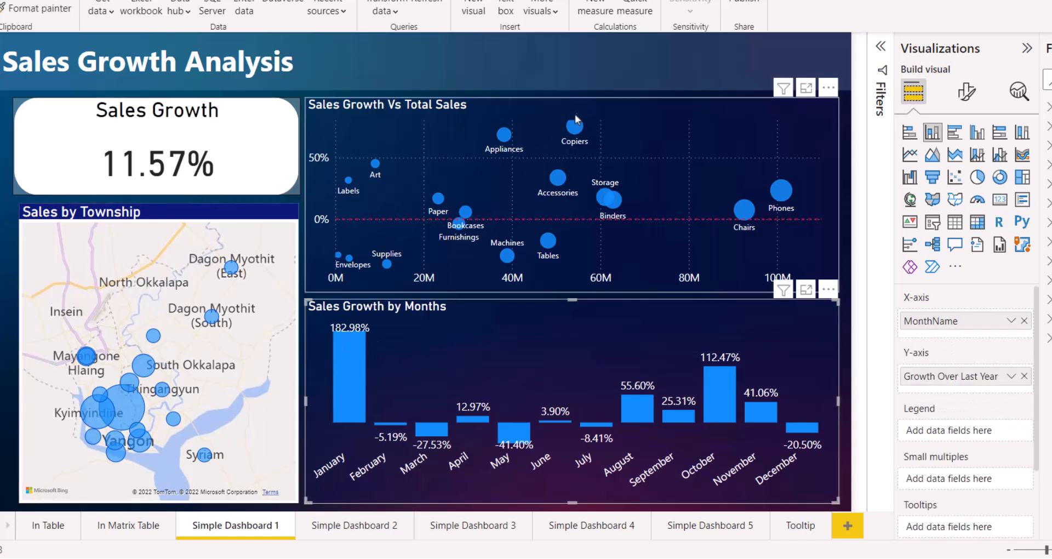
click(238, 120)
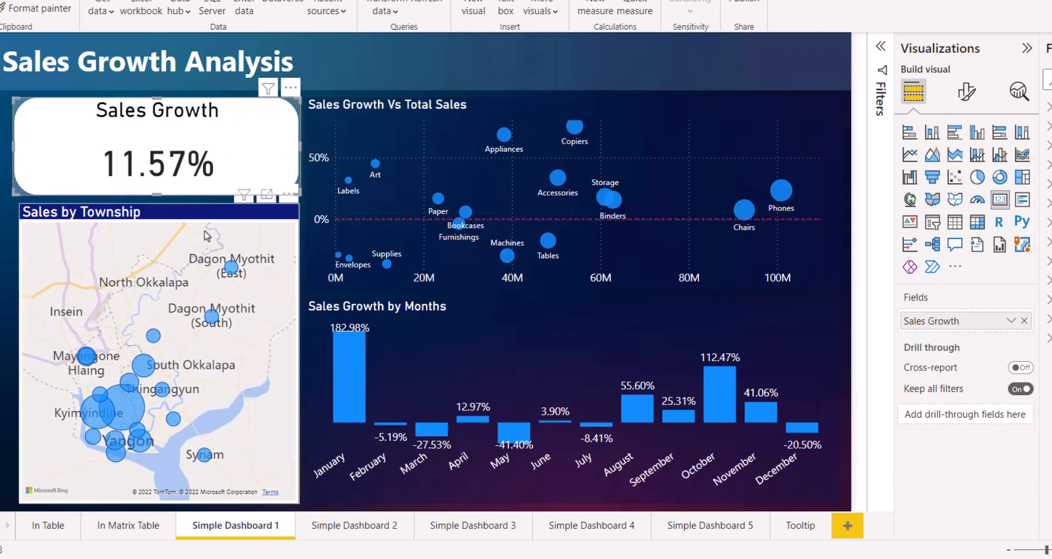
click(208, 244)
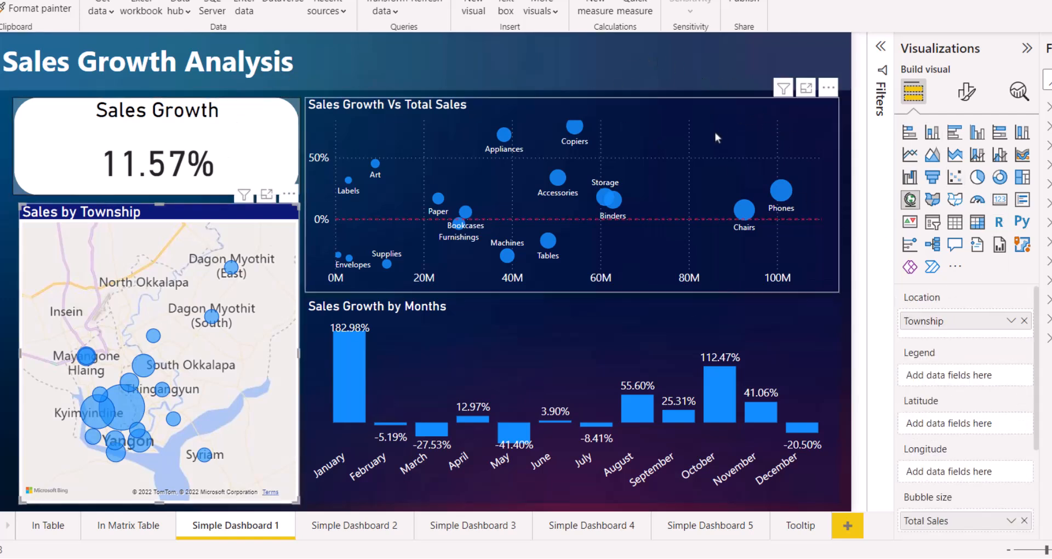
click(719, 171)
click(708, 308)
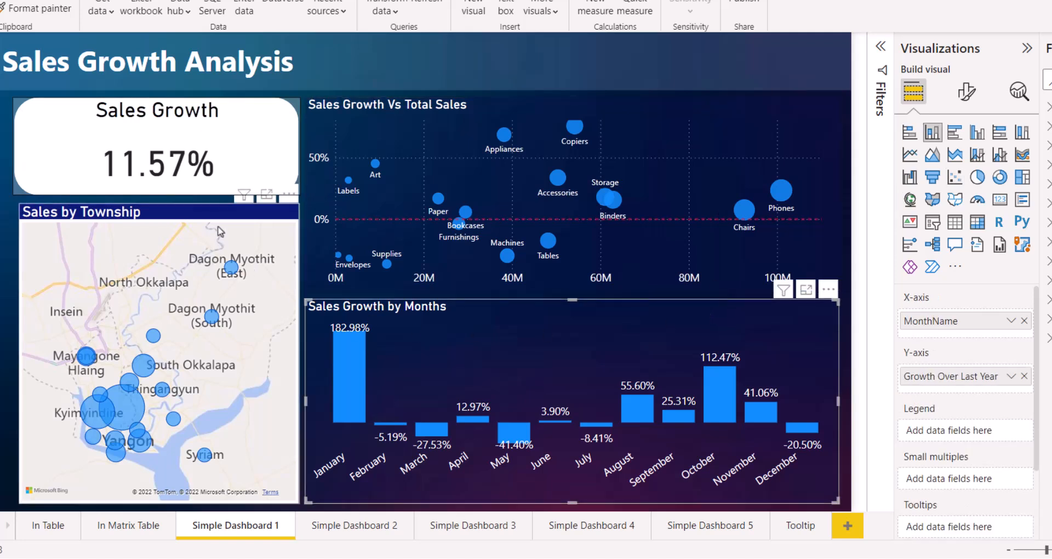
click(220, 231)
click(274, 137)
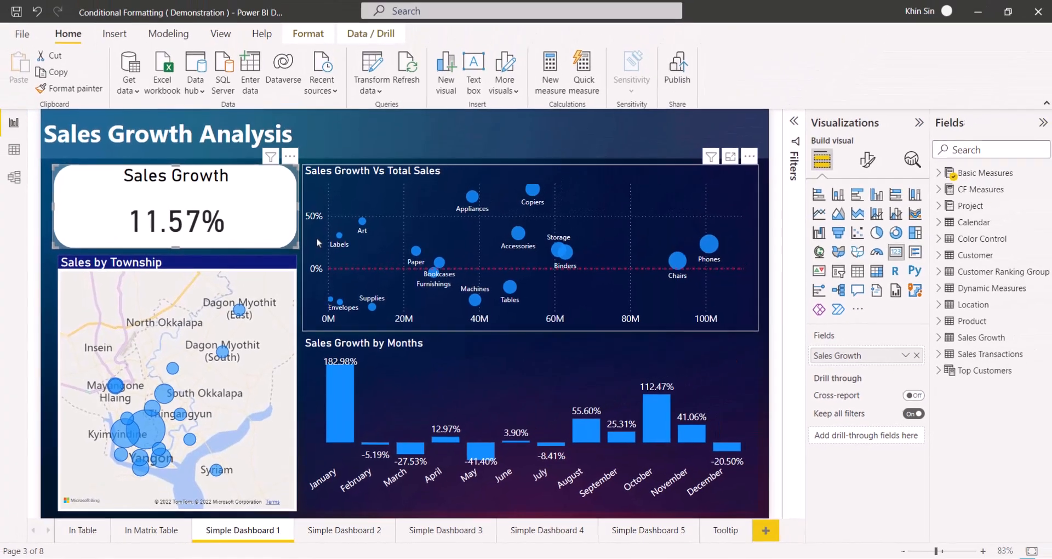
click(767, 203)
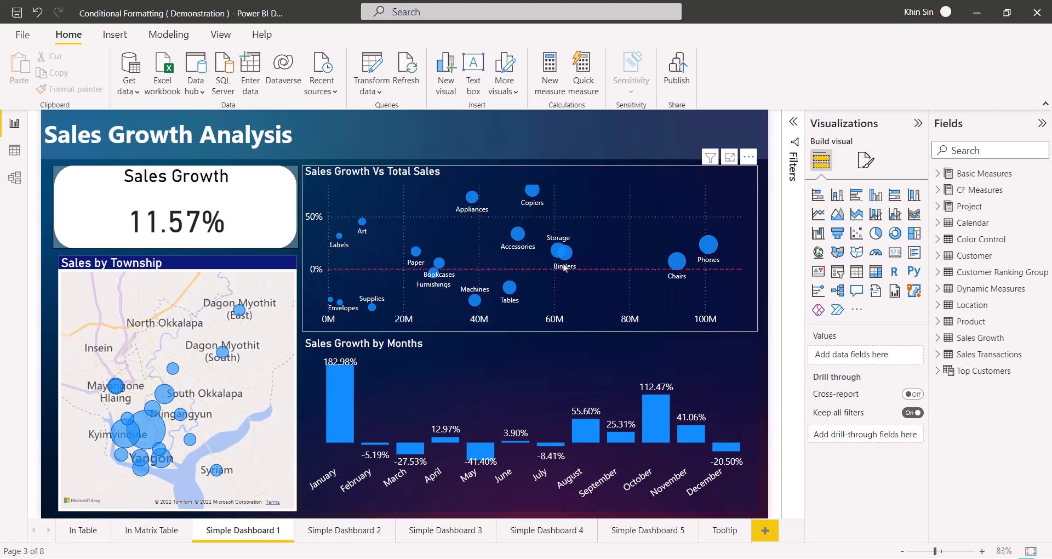
Undo the formatting changes on the card, map, scatter chart and column chart, back to the original conditional colors and title
key(ctrl+z)
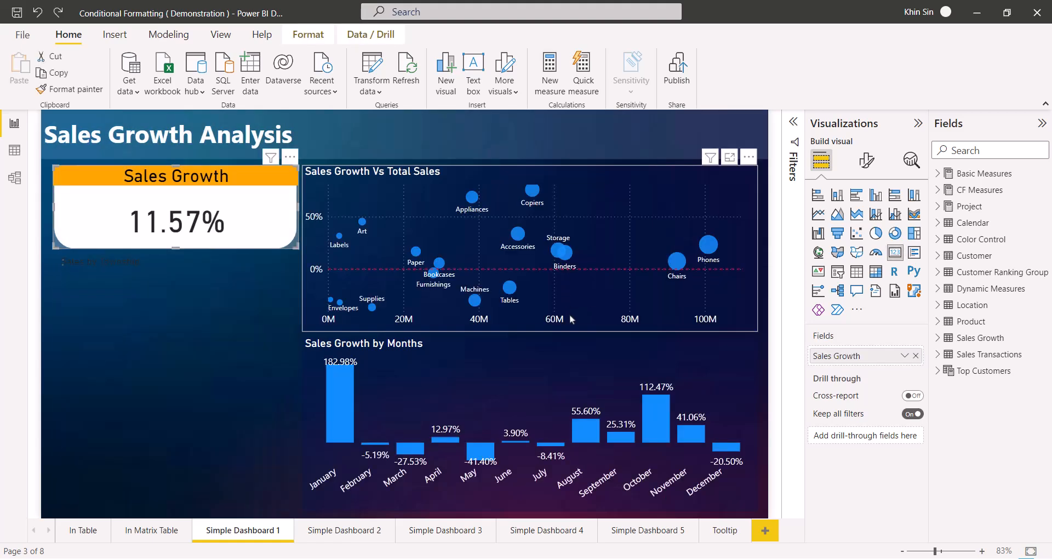
key(ctrl+z)
key(ctrl+z)
key(ctrl+z)
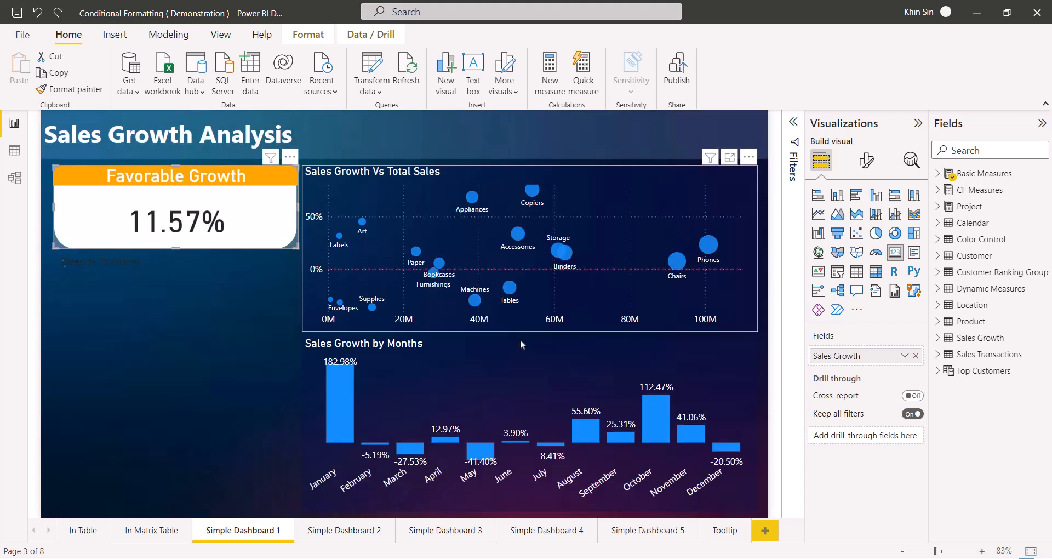
key(ctrl+z)
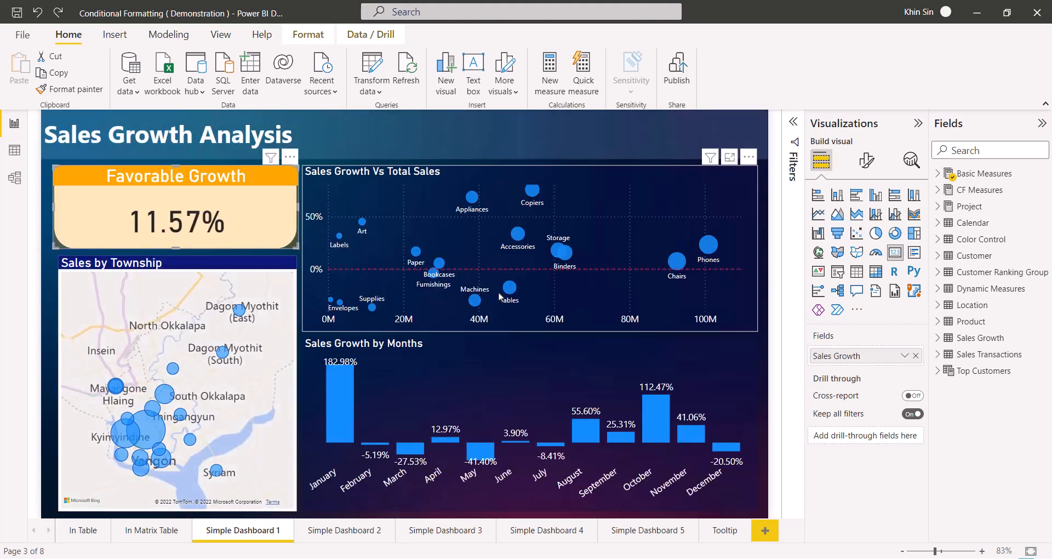
key(ctrl+z)
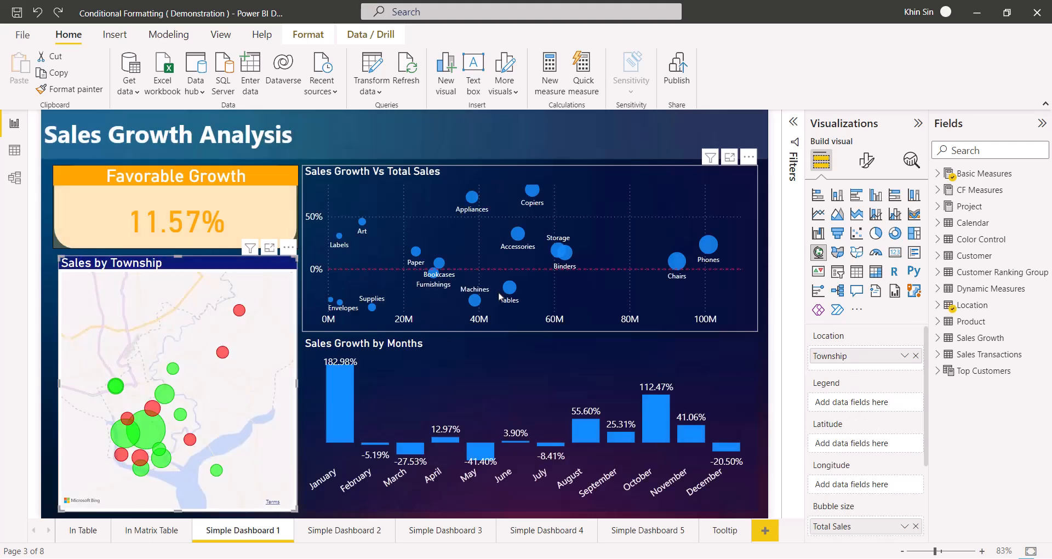
key(ctrl+z)
key(ctrl+z)
key(ctrl+z)
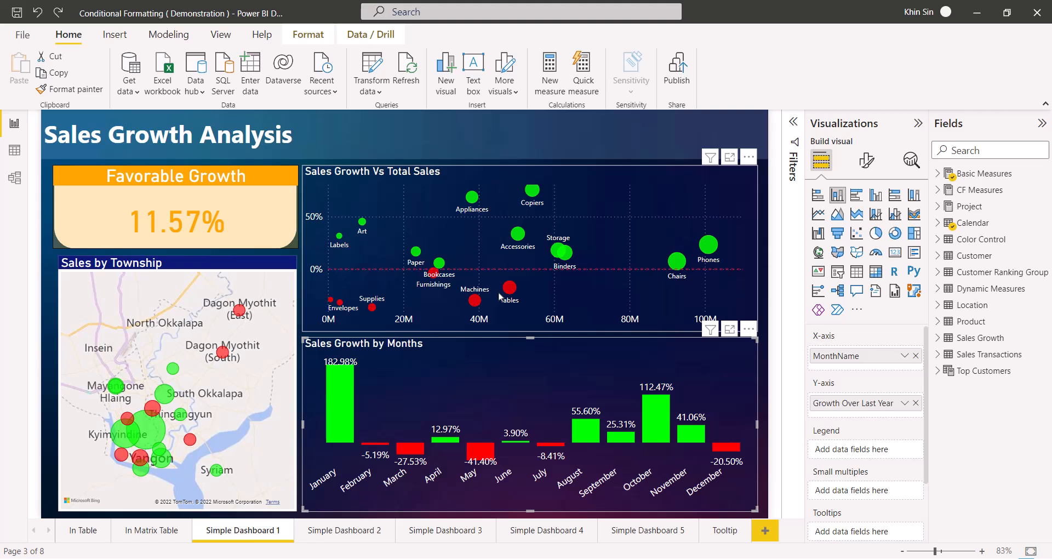
Start a manually entered data table and name it CF Color Control
click(758, 190)
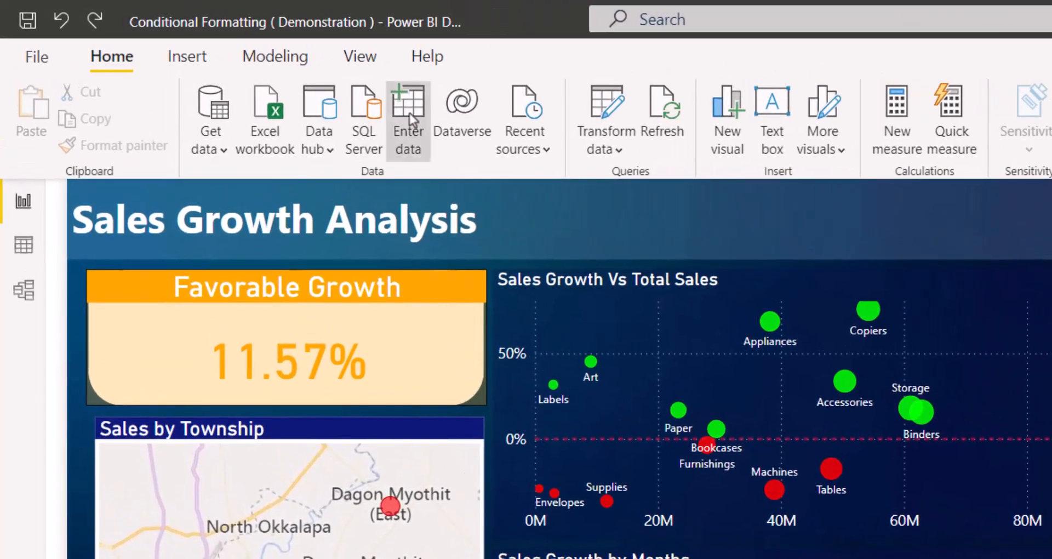
click(411, 116)
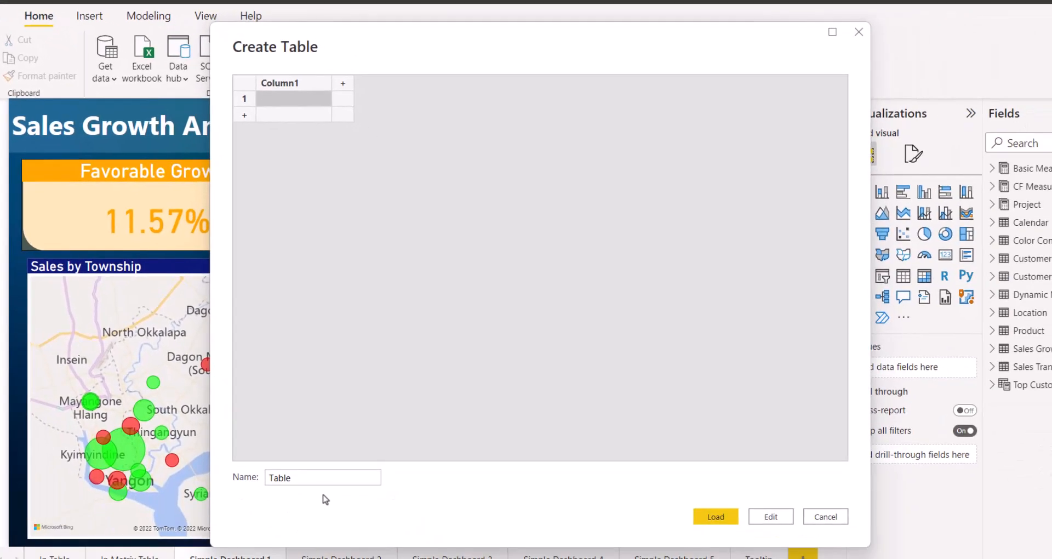
click(323, 482)
drag(323, 482, 257, 478)
text(CF)
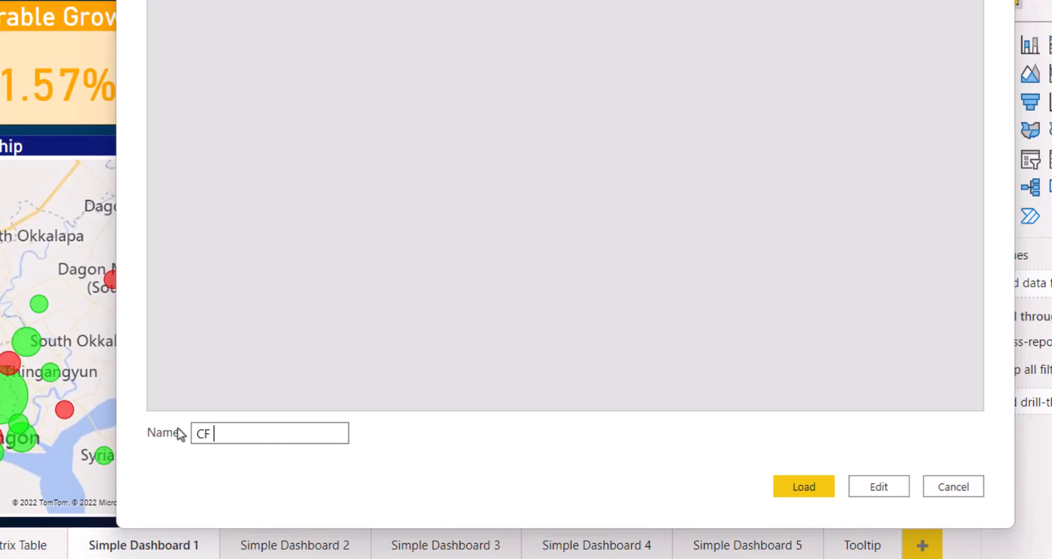
text( Color Control)
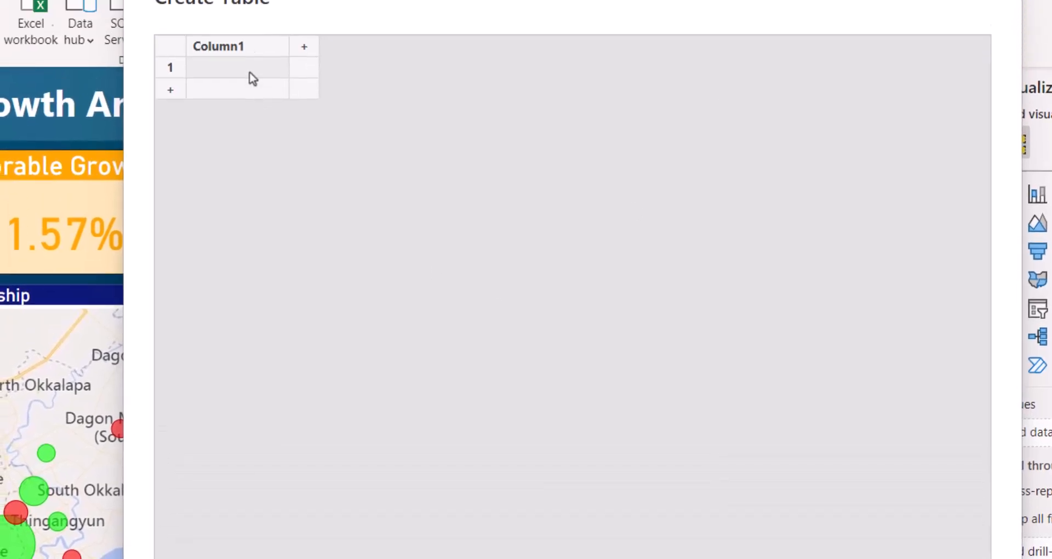
Name the new table's first column CF Color Contro and fill its two rows with On and Off
double_click(254, 110)
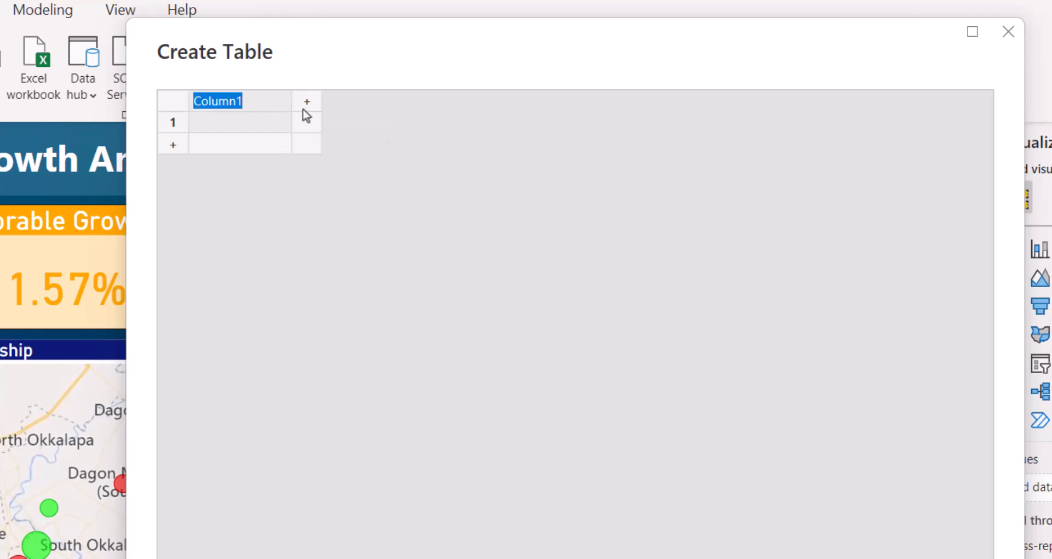
text(CF)
text( Color Con)
text(tro)
key(Return)
text(n)
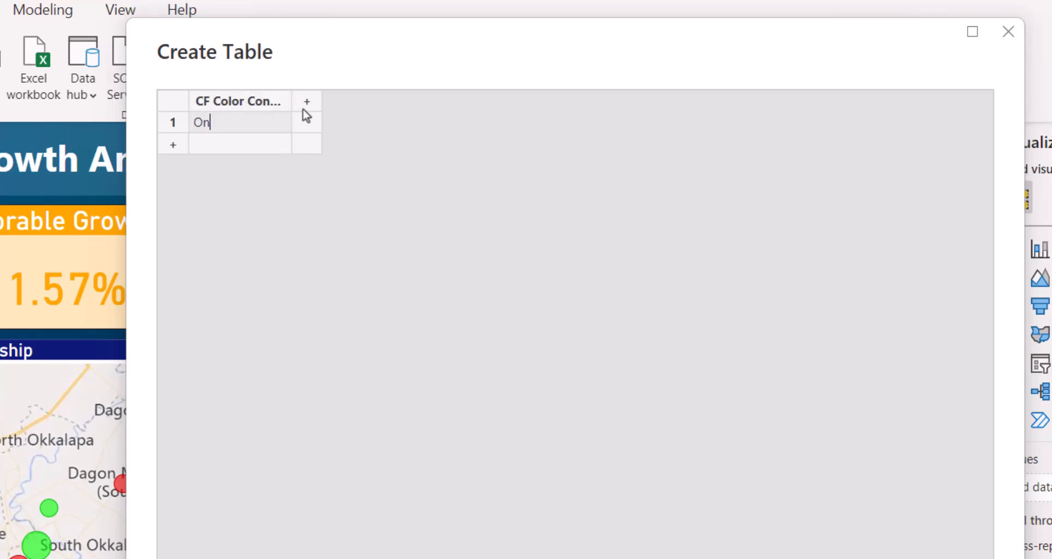
key(Return)
text(Off)
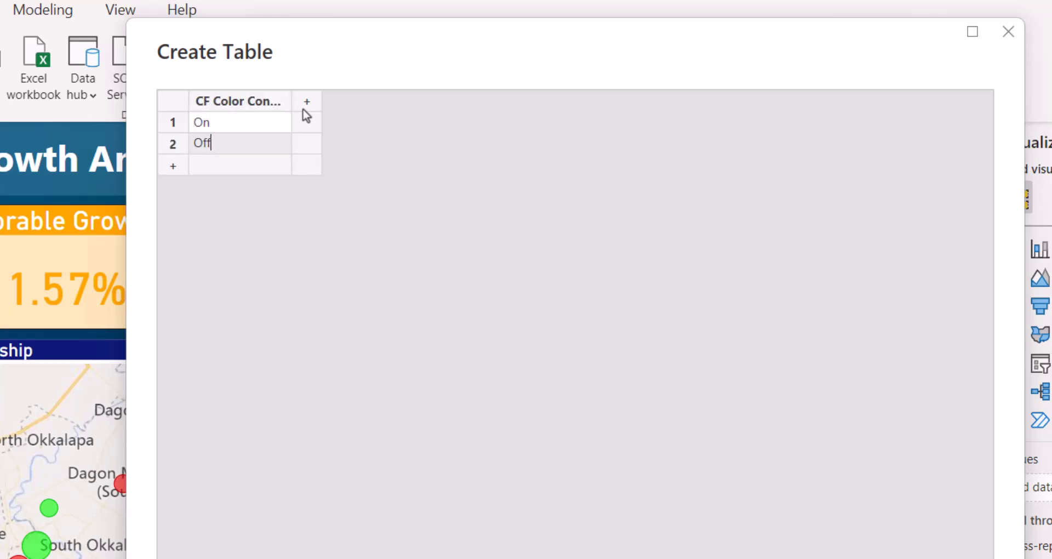
Add a second column named Index with the values 1 and 2, and load the table into the model
click(302, 108)
click(301, 108)
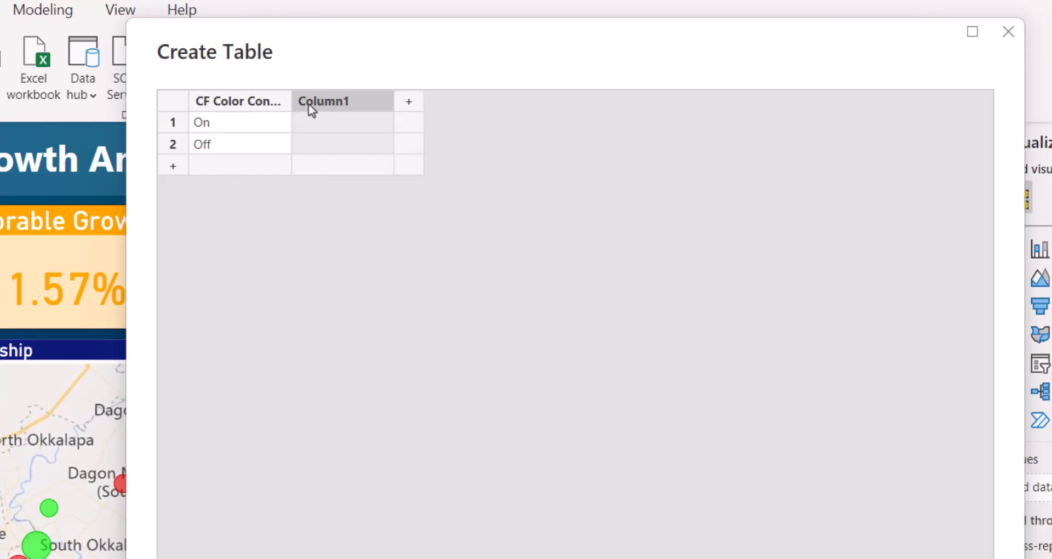
text(Index)
click(383, 128)
text(1)
key(Return)
text(2)
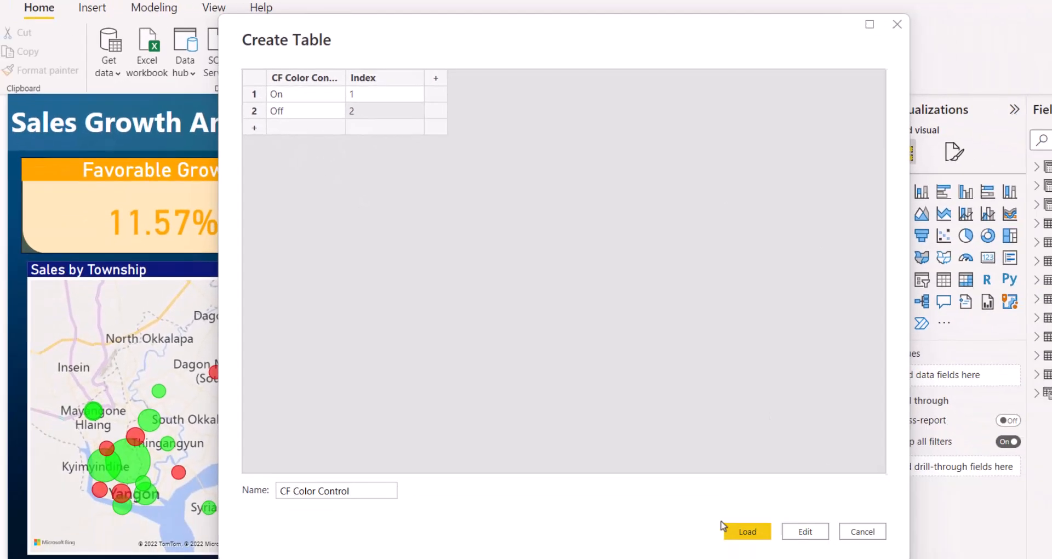
click(746, 530)
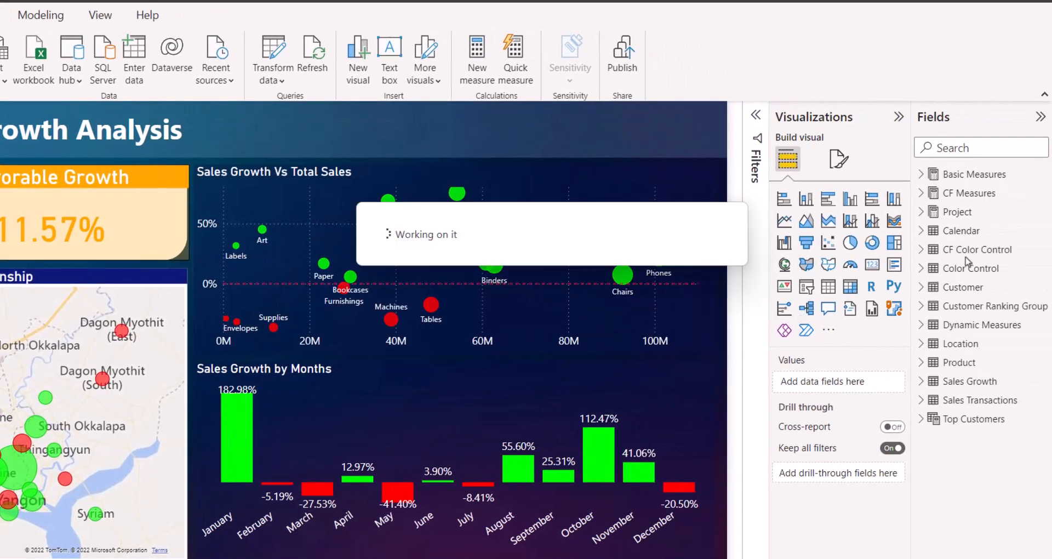
In the data view, rename the CF Color Control table's text column to CF Color Control
click(922, 251)
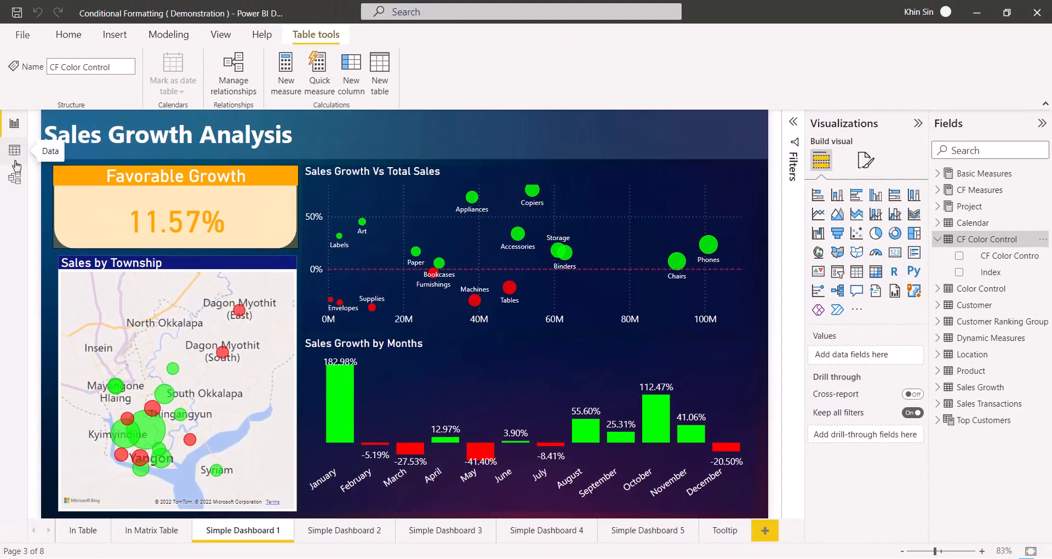
click(15, 155)
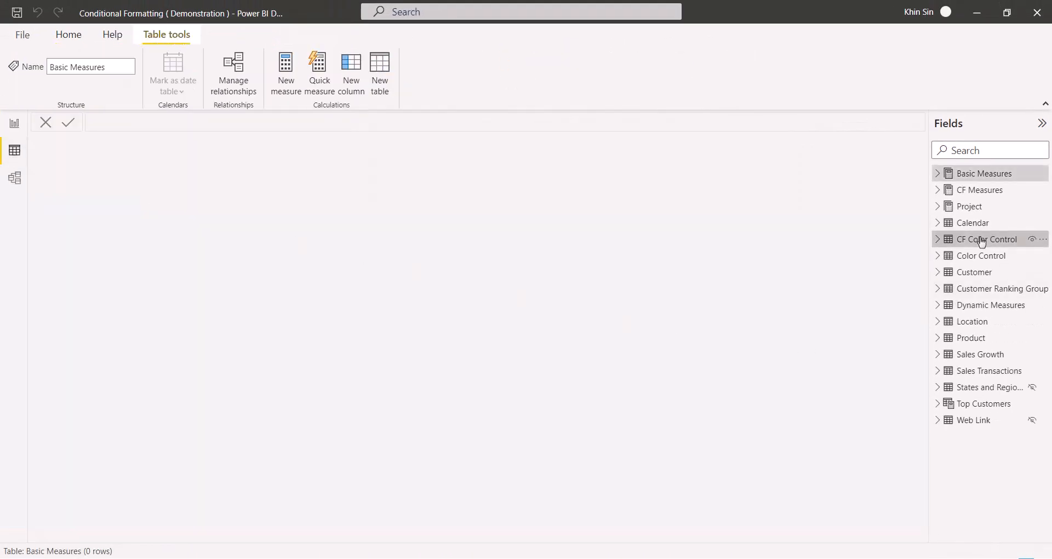
click(972, 238)
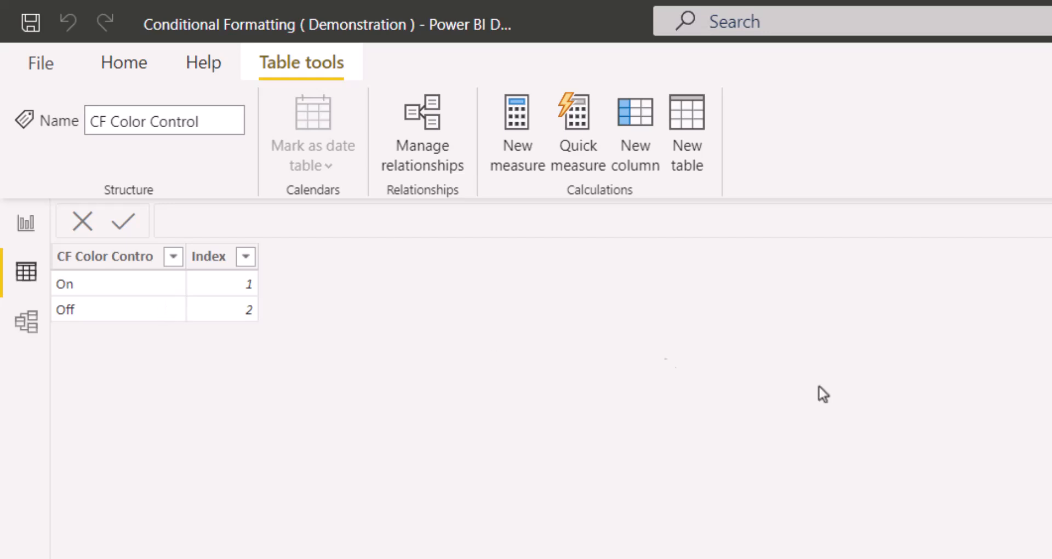
right_click(882, 337)
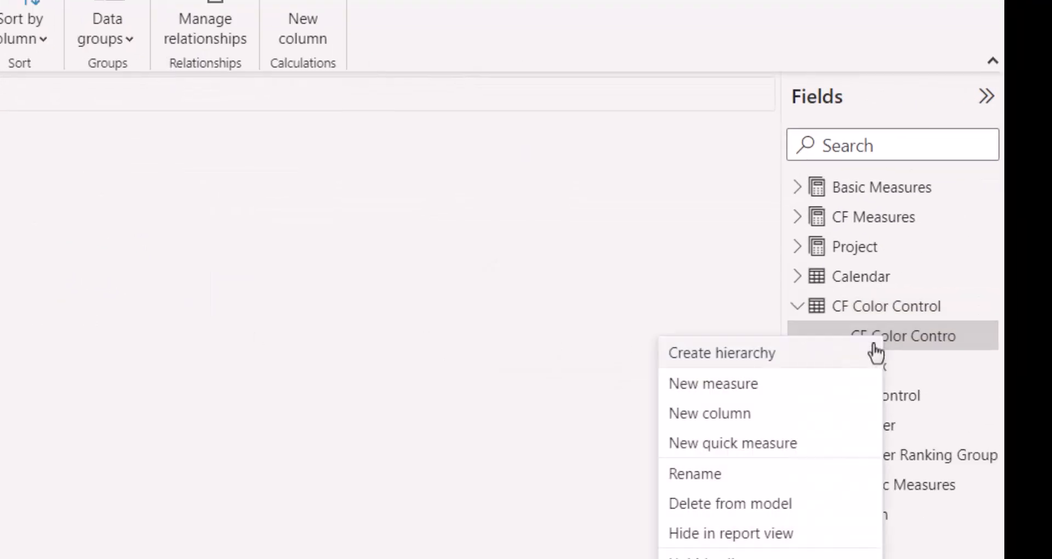
click(779, 481)
key(Right)
text(l)
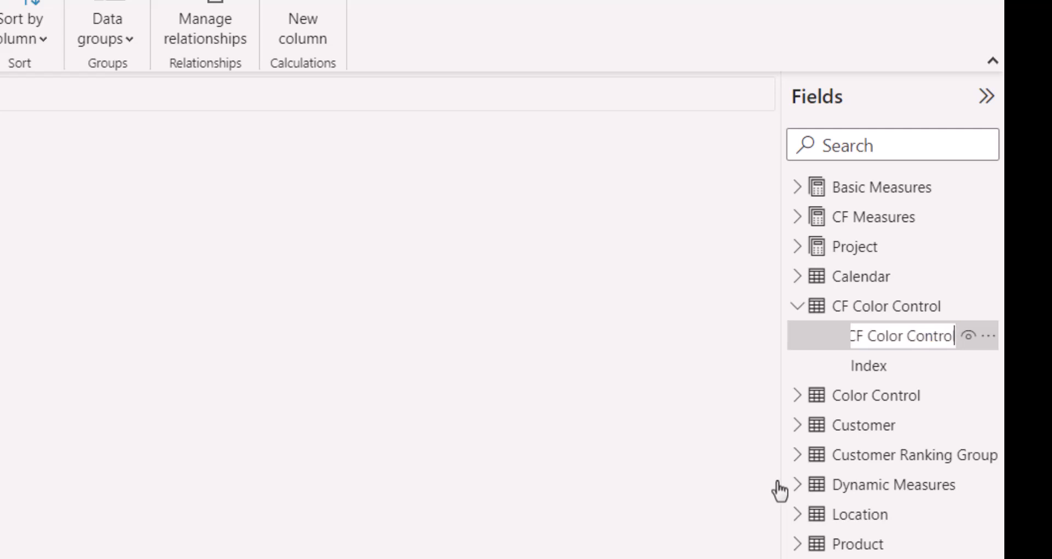
key(Return)
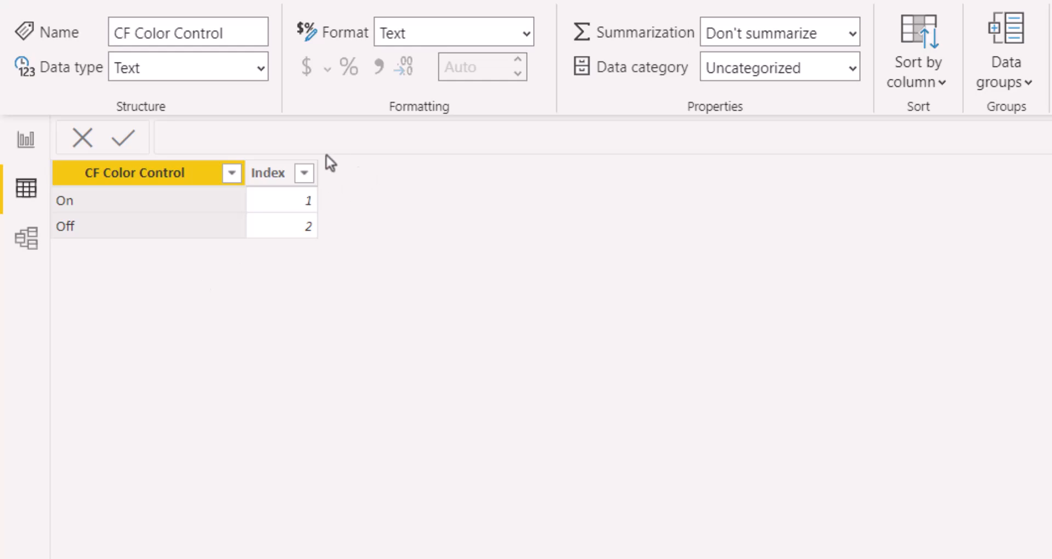
In the model view, delete the uppermost of the relationships connected to the CF Color Control table
click(26, 238)
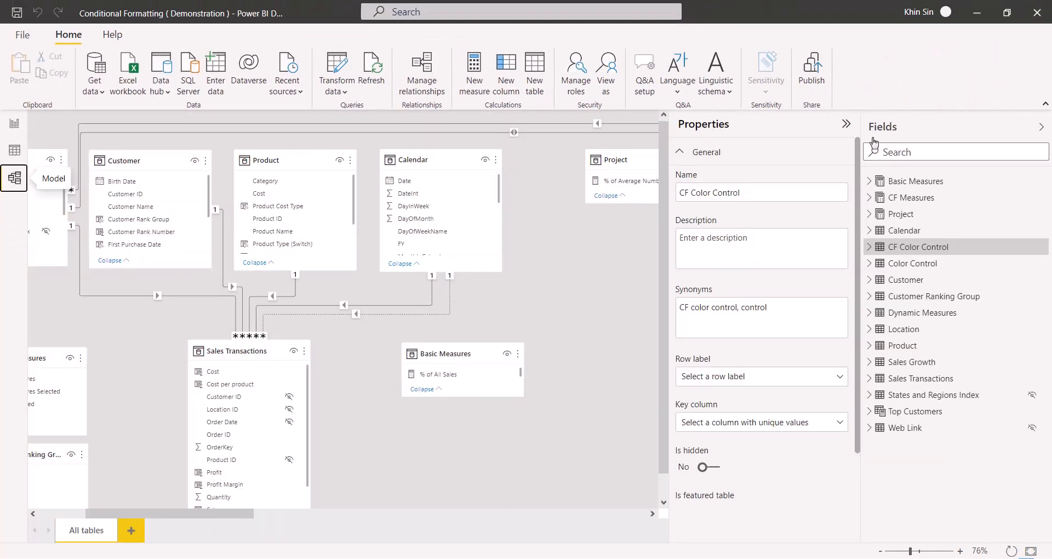
click(845, 126)
click(1040, 128)
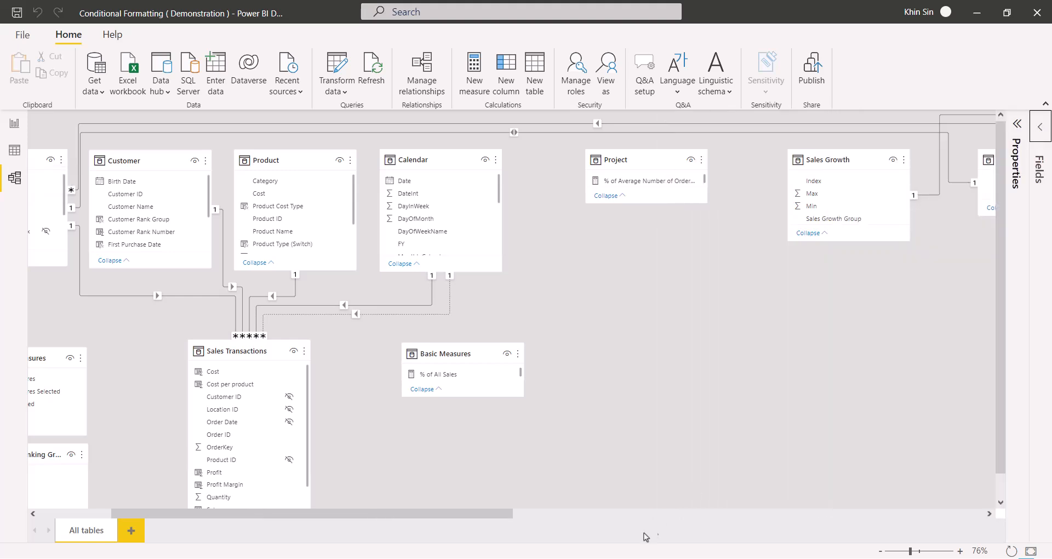
drag(504, 514, 942, 495)
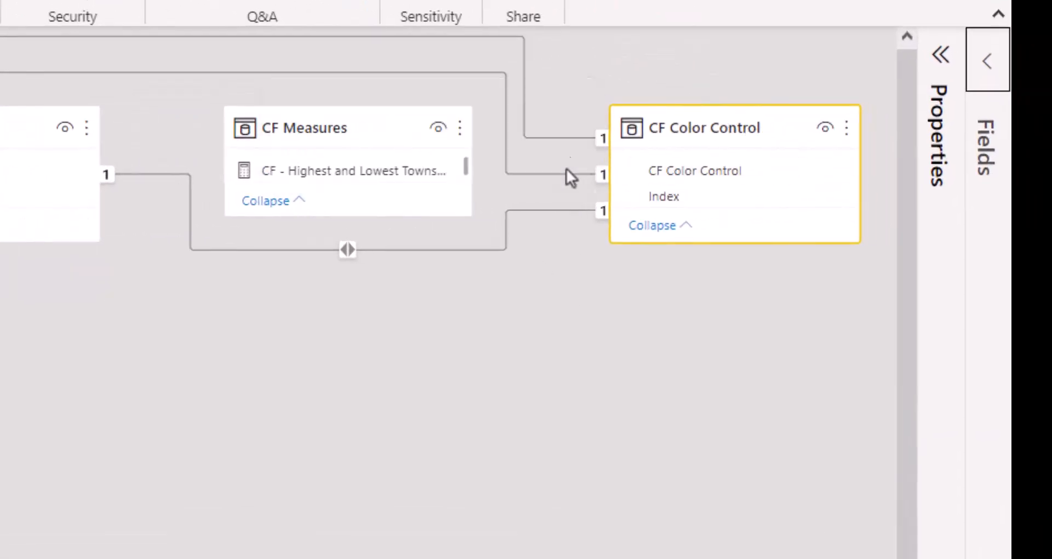
right_click(563, 141)
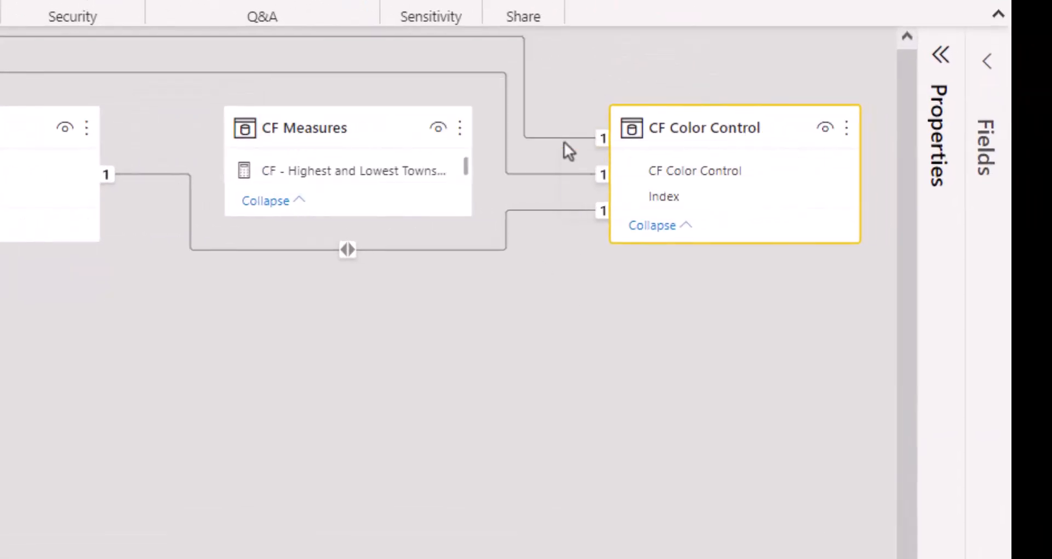
click(605, 166)
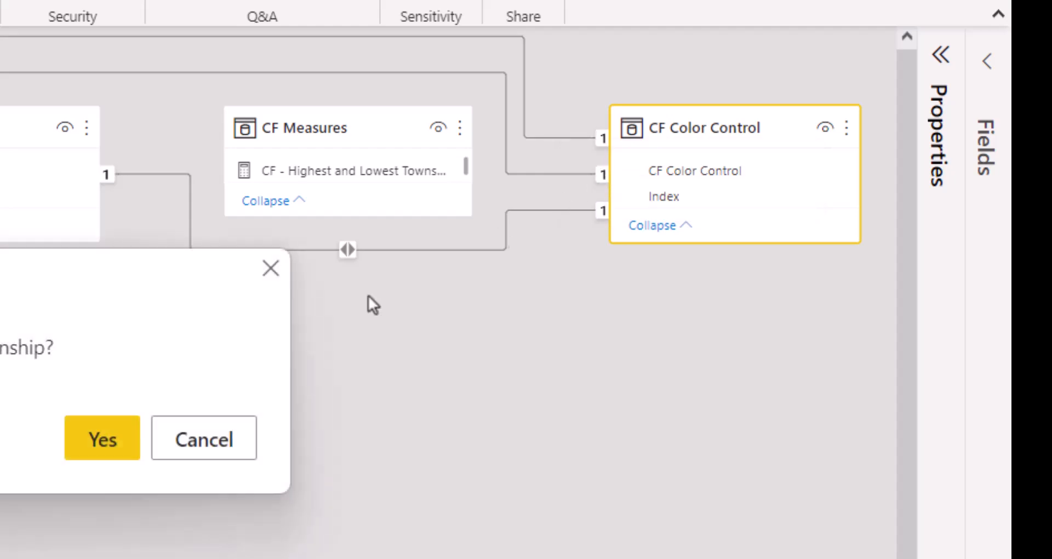
click(96, 445)
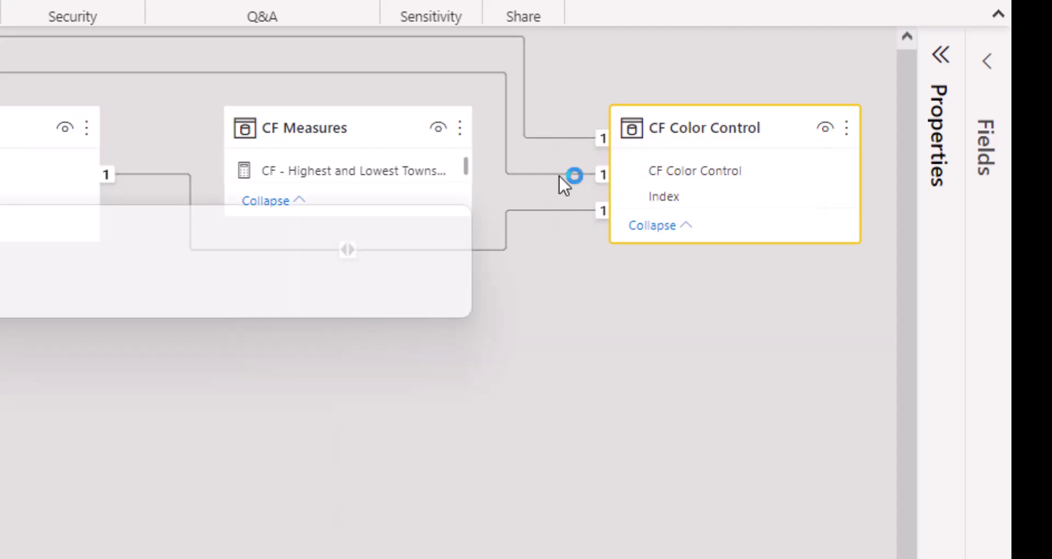
Delete the upper of the two remaining relationships connected to the CF Color Control table
right_click(559, 175)
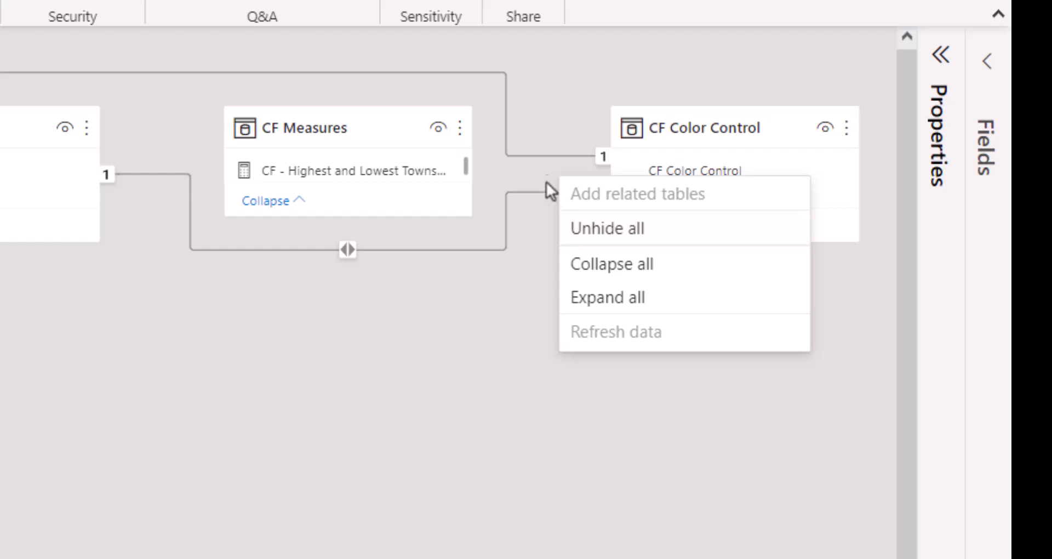
click(547, 157)
right_click(547, 157)
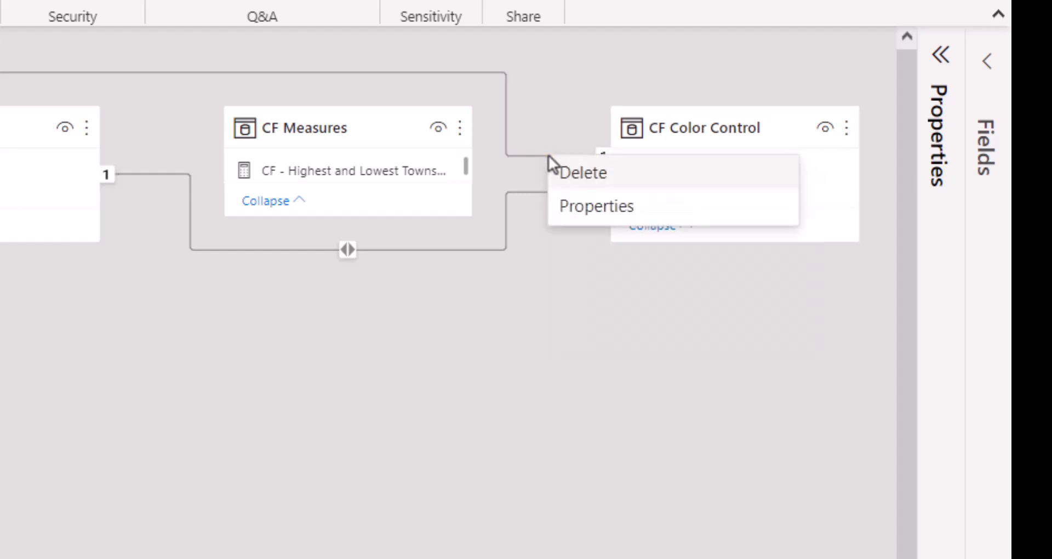
click(607, 185)
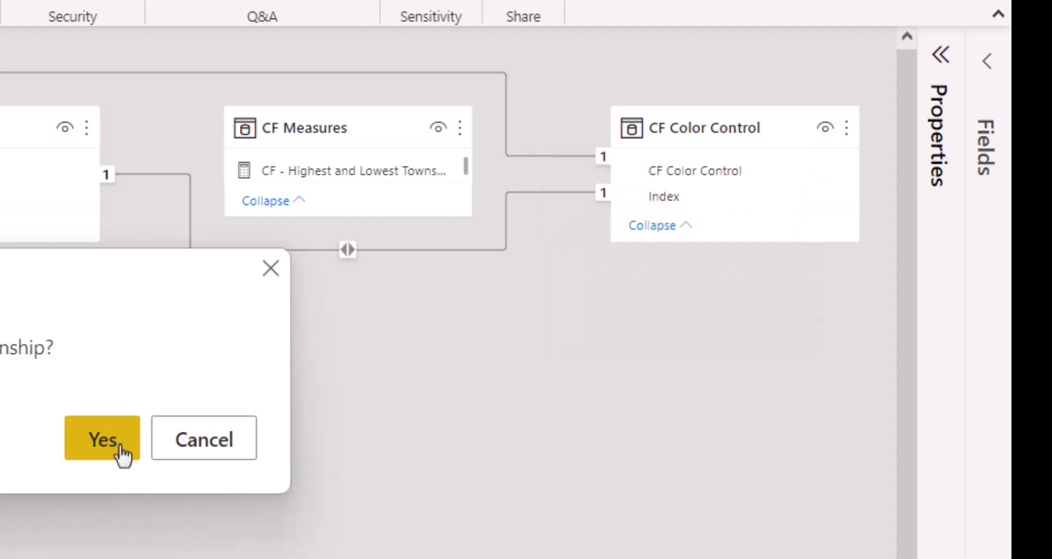
click(121, 452)
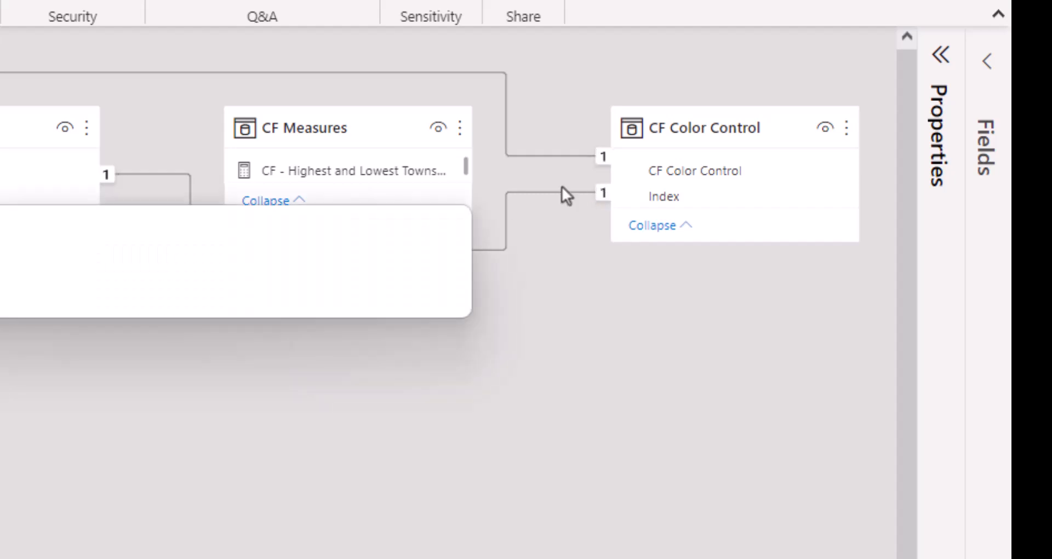
Delete the last relationship connected to the CF Color Control table, leaving it disconnected
click(548, 178)
right_click(548, 181)
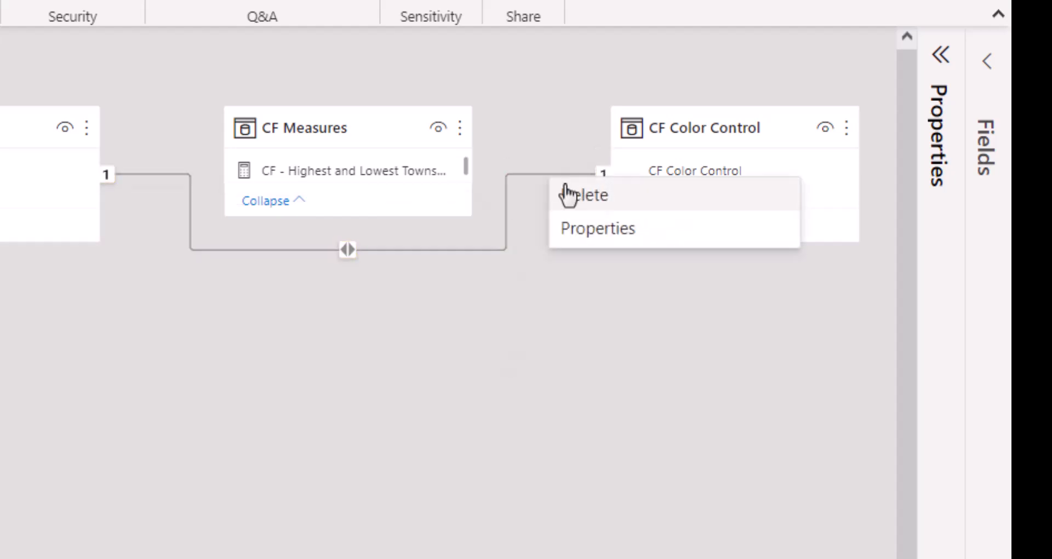
click(591, 197)
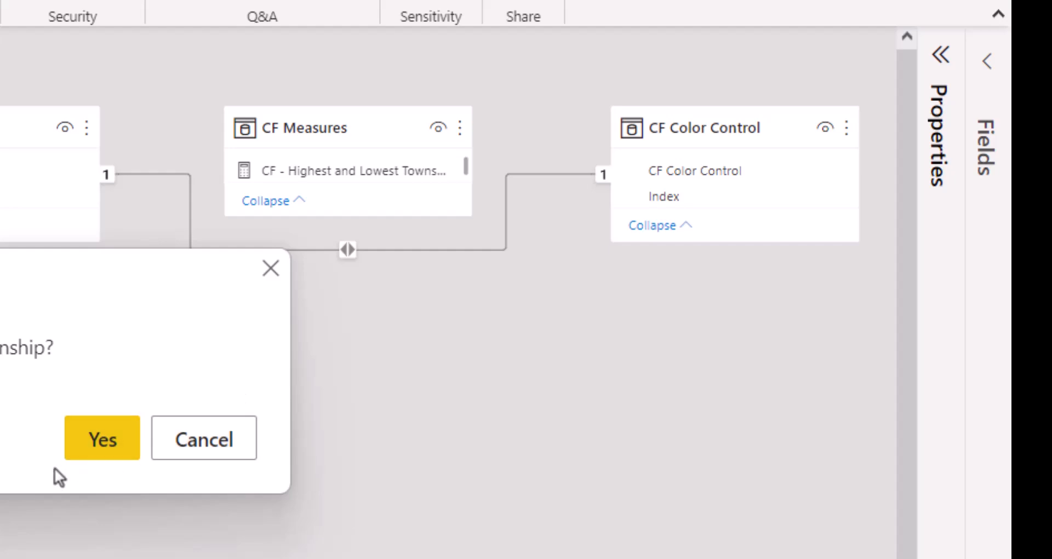
click(132, 453)
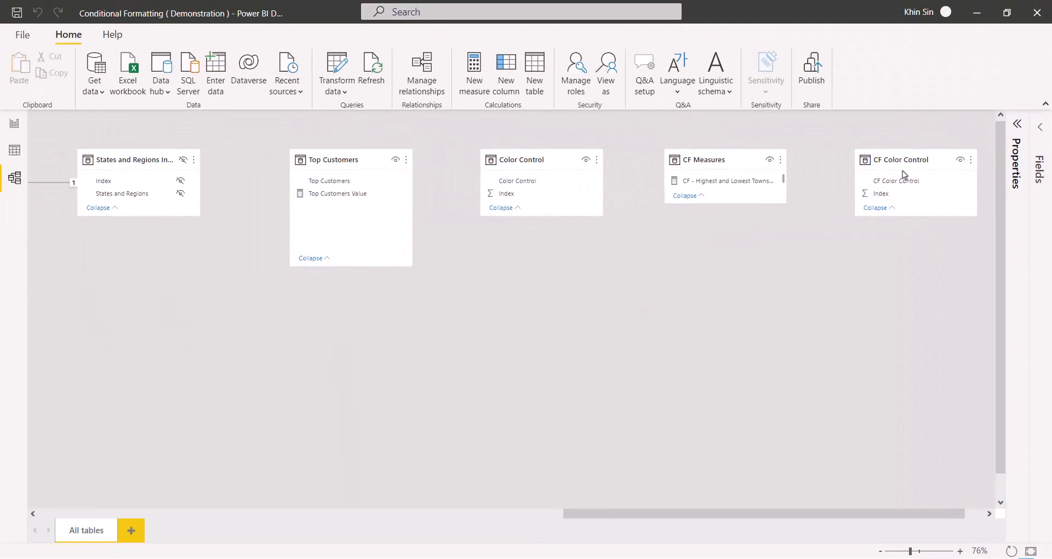
Move the CF Color Control table in the model diagram to just below the Basic Measures table
drag(905, 159, 160, 299)
drag(589, 516, 244, 516)
drag(918, 299, 248, 434)
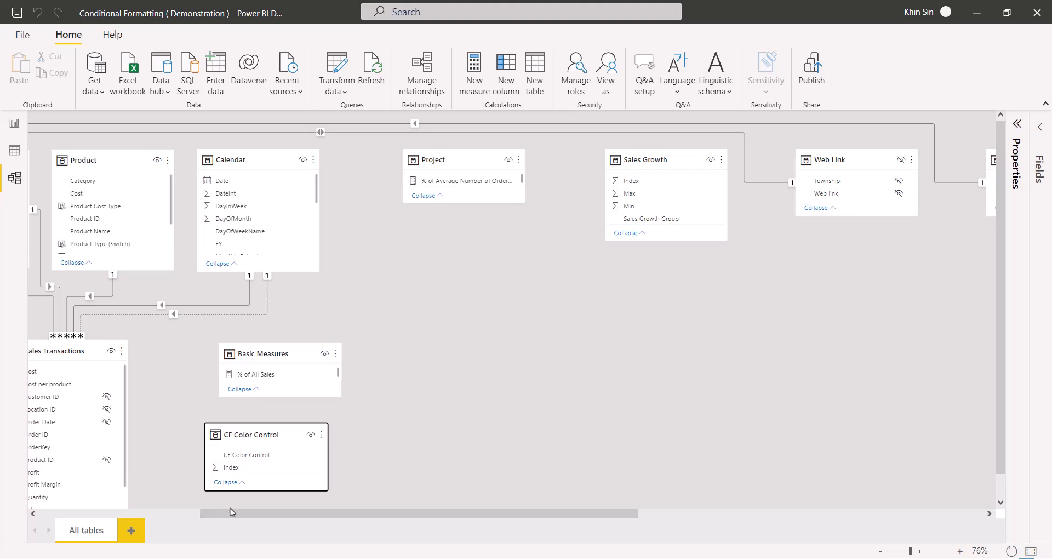
drag(229, 512, 74, 513)
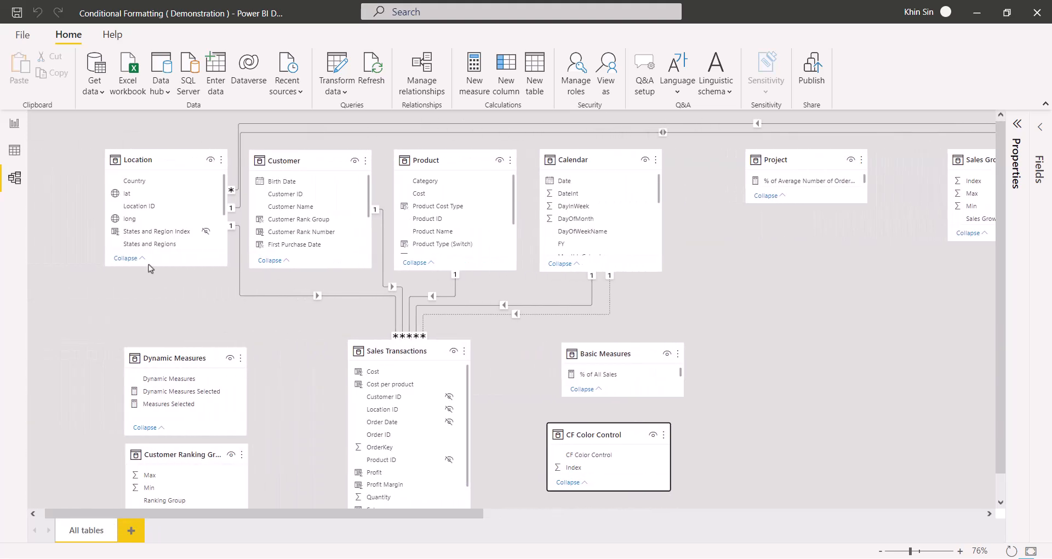
On the Simple Dashboard 1 report page, add a slicer on the CF Color Control field and place it over the header and scatter chart
click(15, 124)
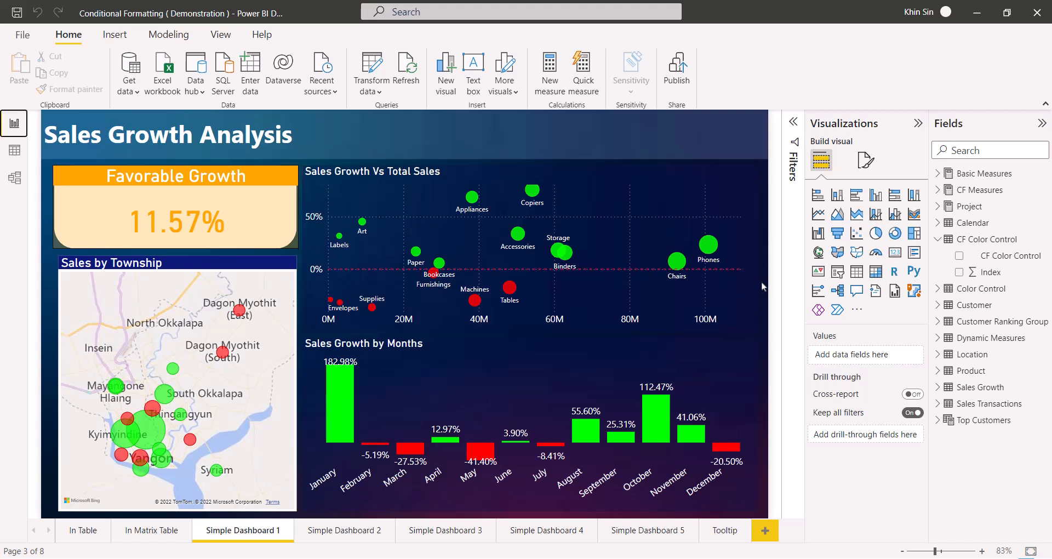
click(838, 271)
drag(1009, 261, 869, 355)
drag(193, 183, 560, 149)
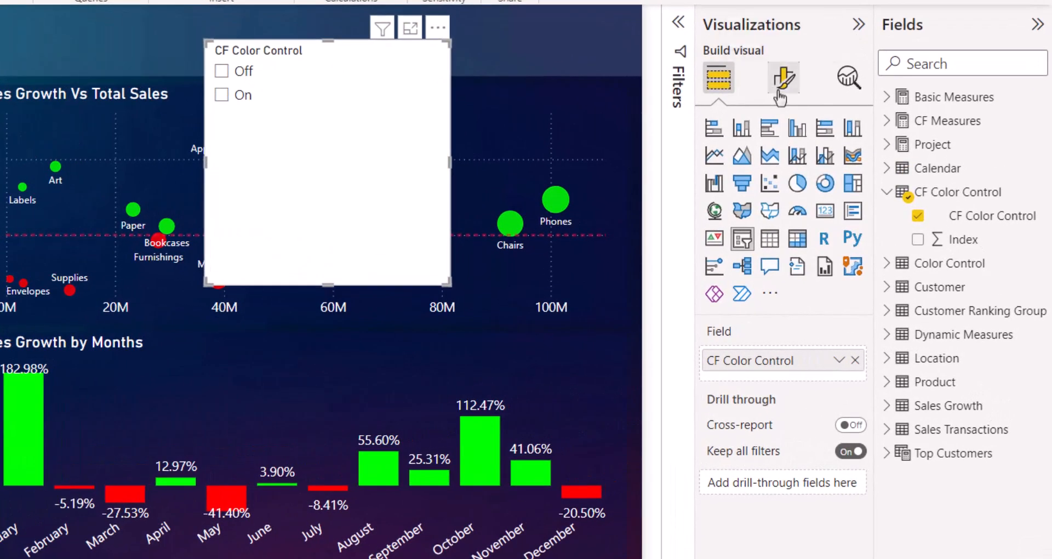
Set the CF Color Control slicer's orientation to Horizontal and turn off its slicer header
click(780, 99)
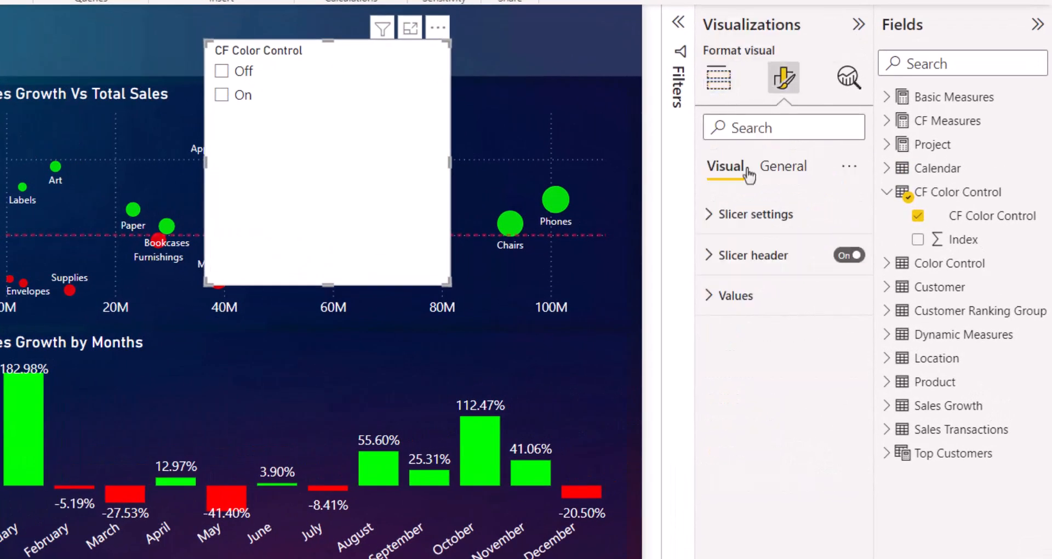
click(707, 214)
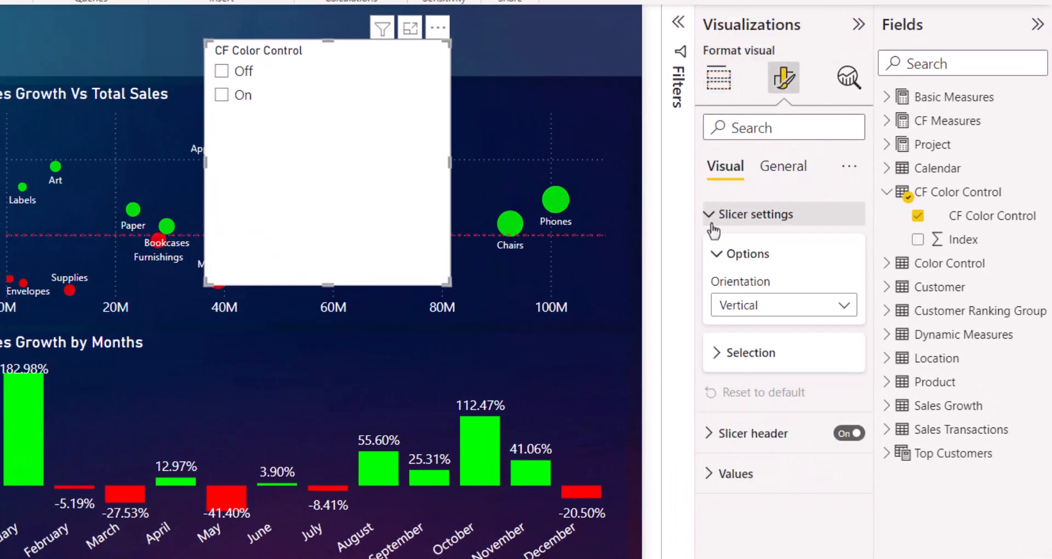
click(743, 303)
click(745, 353)
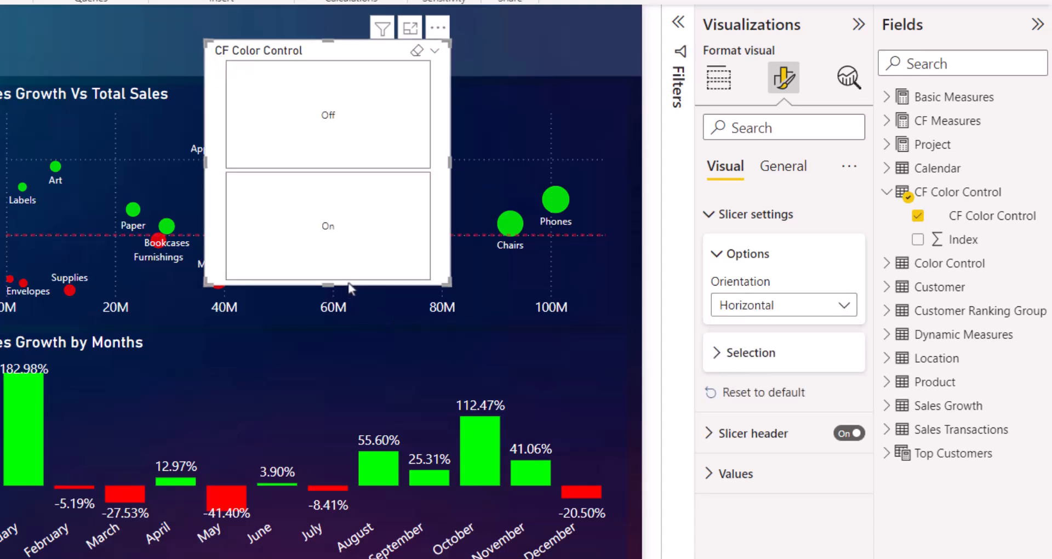
click(849, 433)
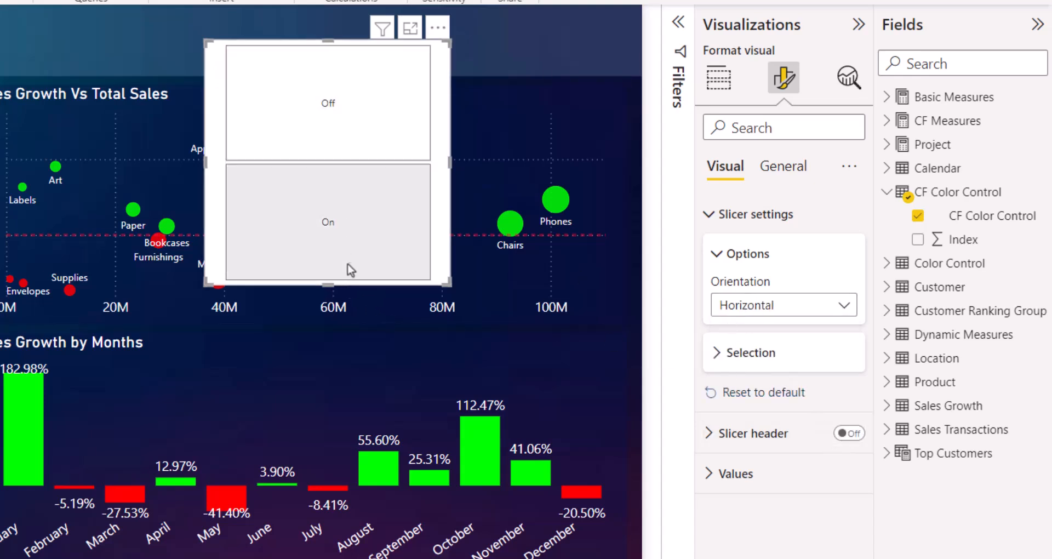
Shrink the slicer into the right end of the report's header band and turn off its background
drag(331, 282, 526, 57)
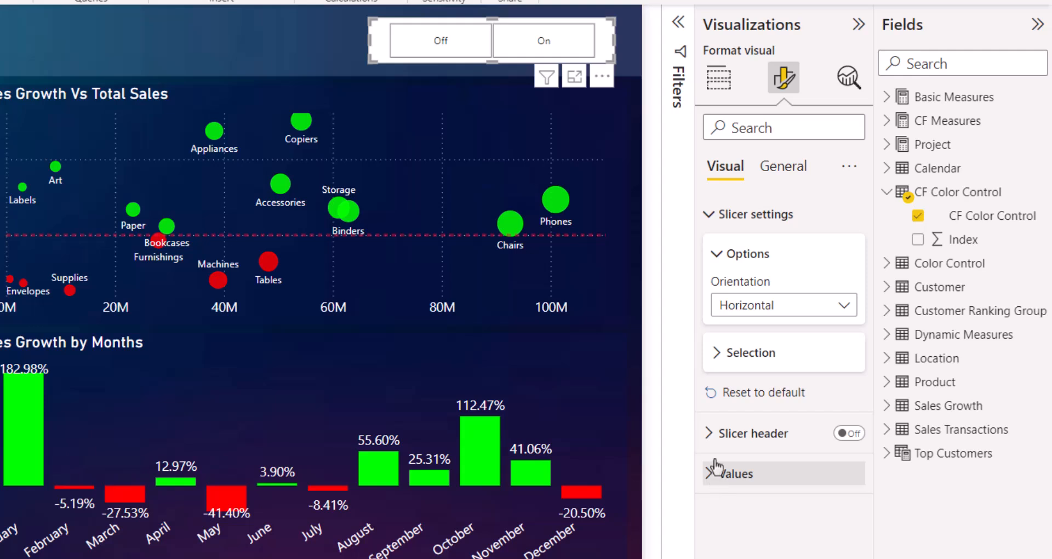
click(767, 167)
click(736, 296)
click(841, 335)
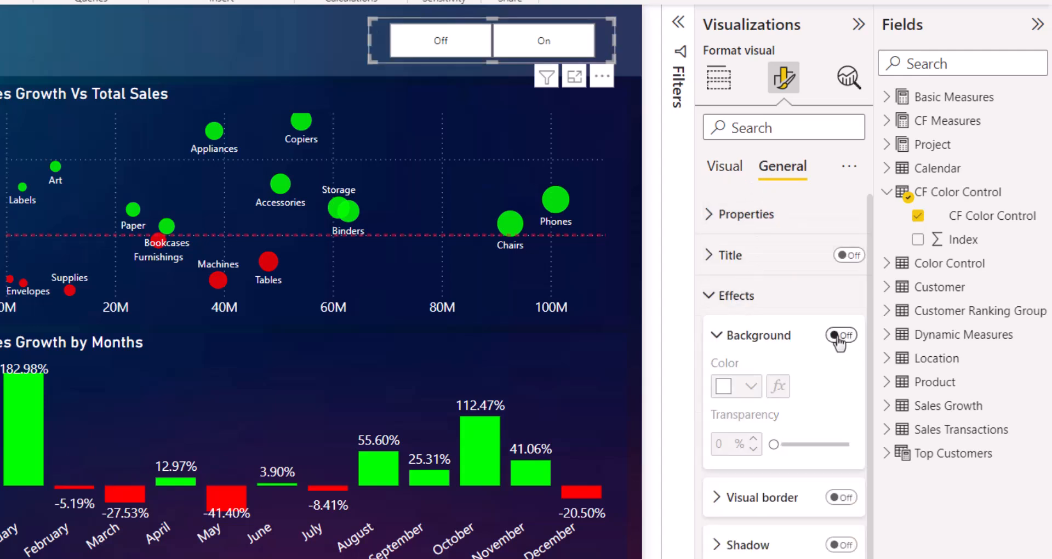
Set the font size of the slicer's values to 14 and widen the slicer toward the report title
click(728, 168)
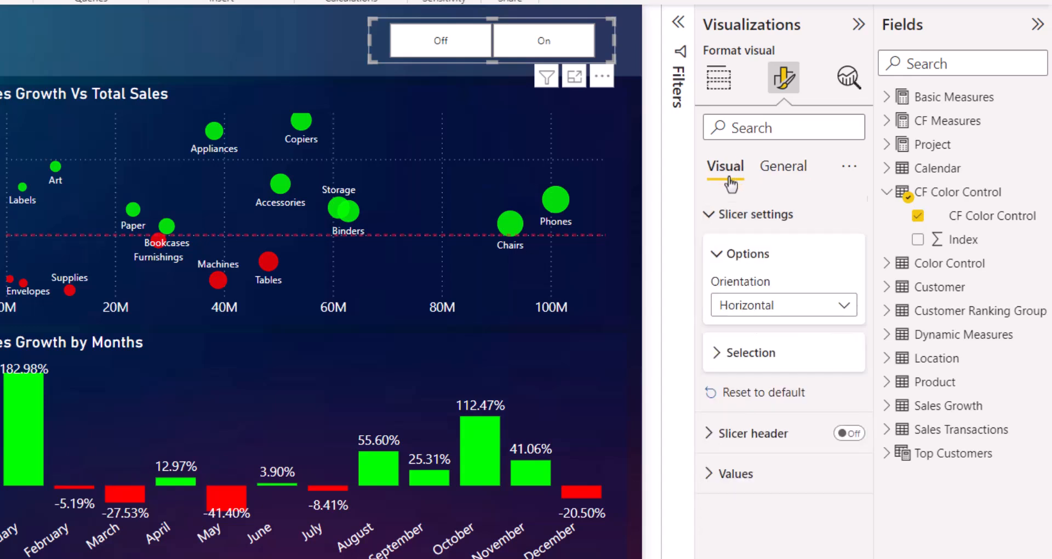
click(711, 474)
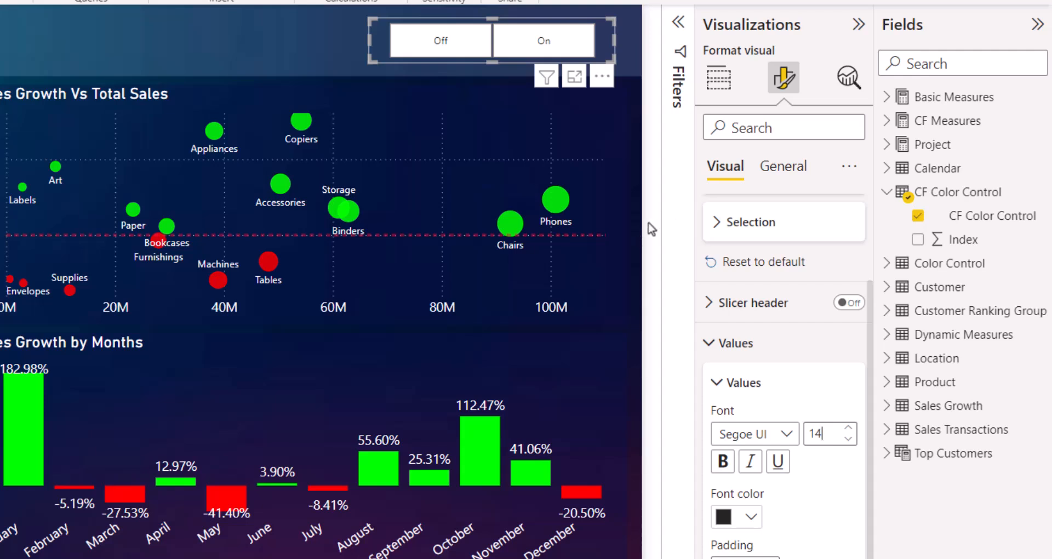
drag(492, 63, 486, 81)
drag(371, 82, 234, 65)
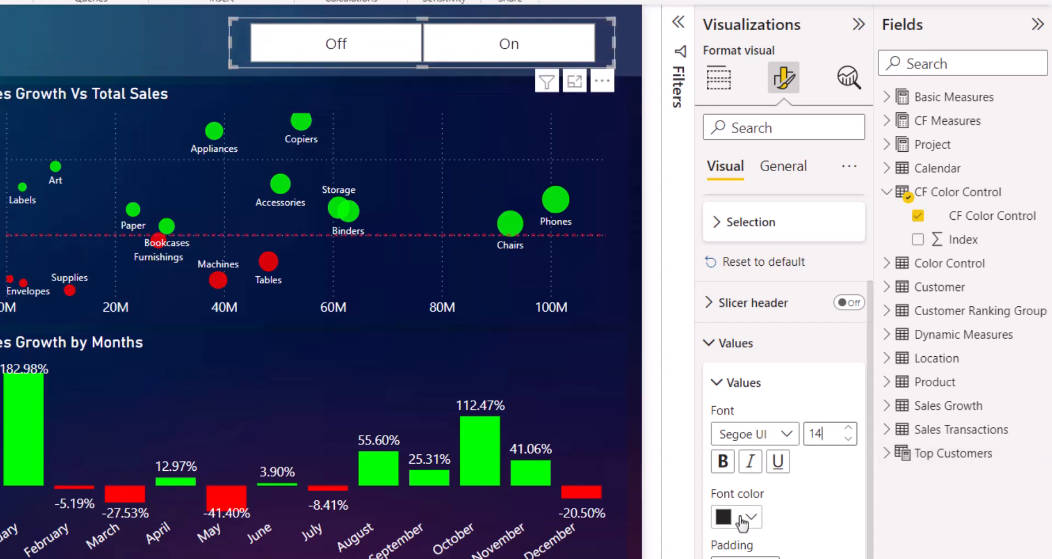
Give the slicer's values a dark blue background and a white font color
scroll(786, 534, down, 3)
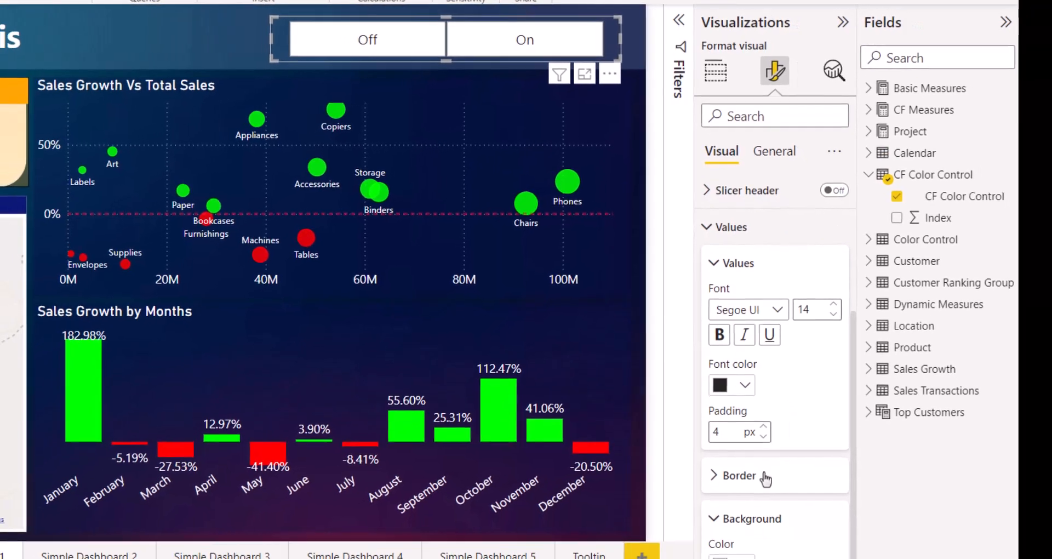
scroll(770, 529, down, 2)
click(745, 517)
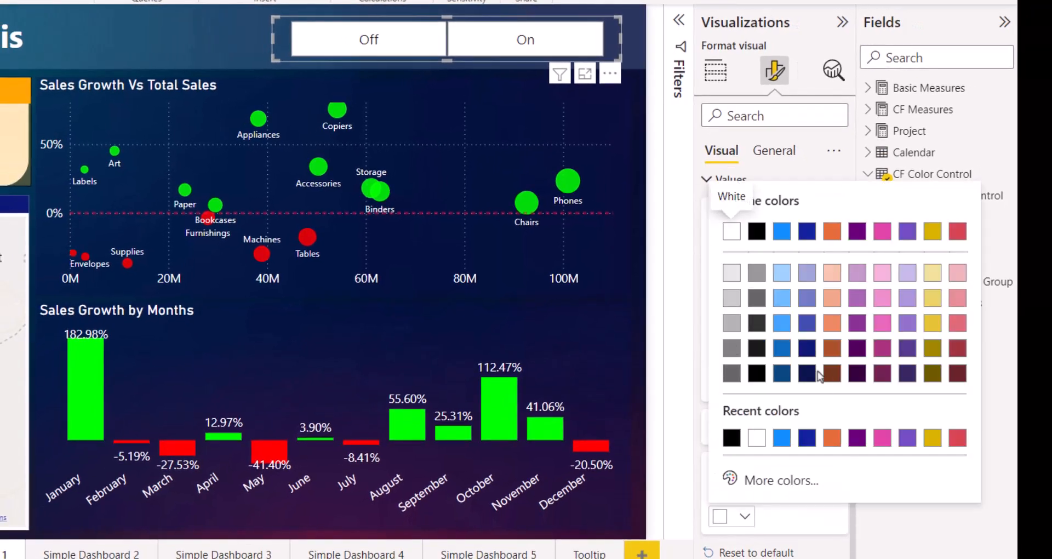
click(807, 351)
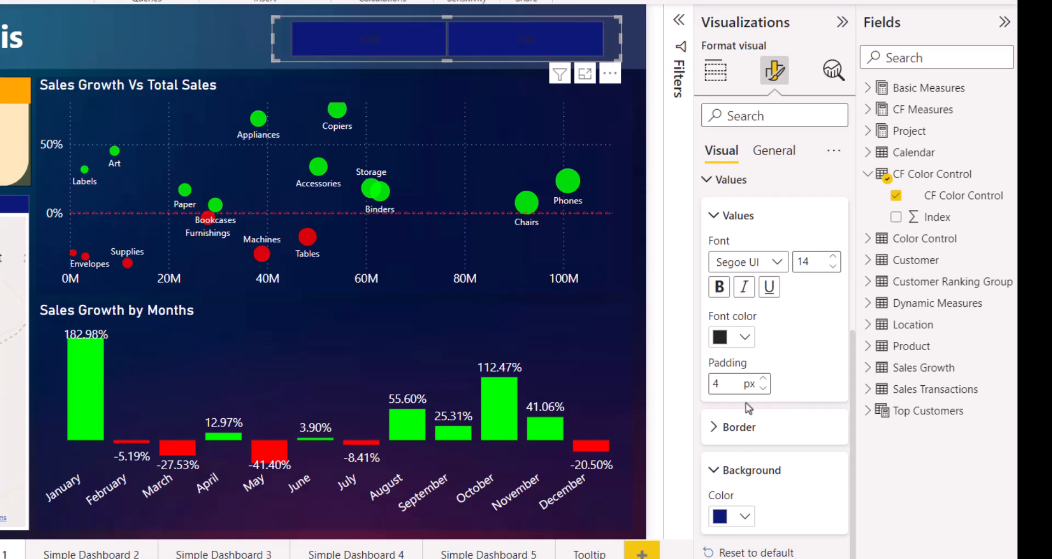
click(738, 345)
click(731, 48)
click(640, 263)
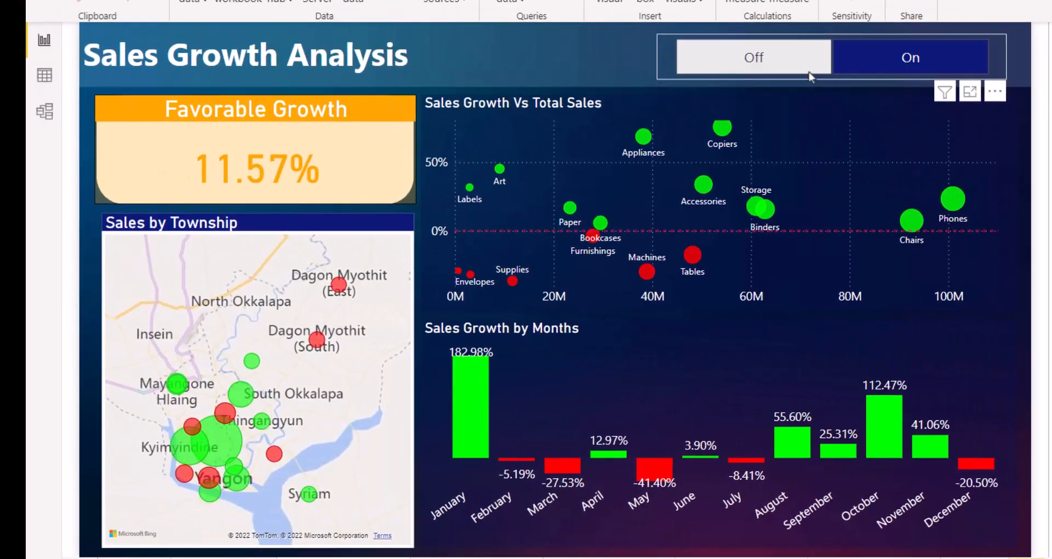
Sort the CF Color Control column by Index so the slicer lists On before Off
click(1000, 52)
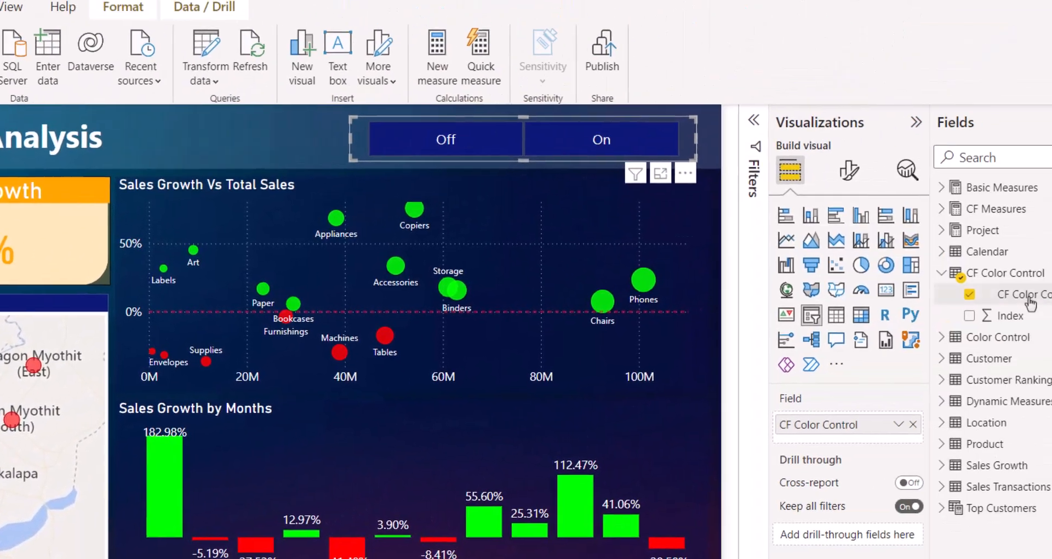
click(989, 307)
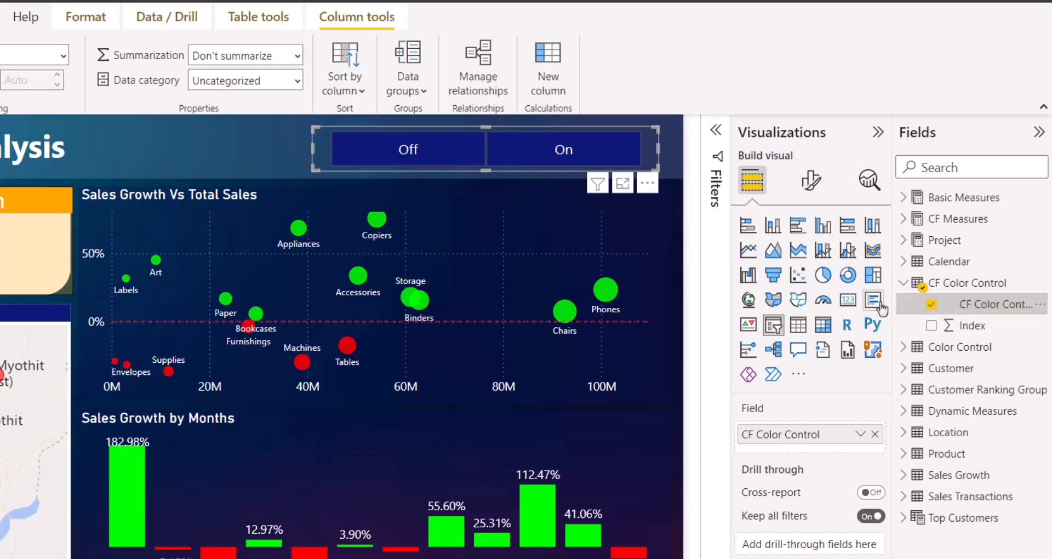
click(356, 90)
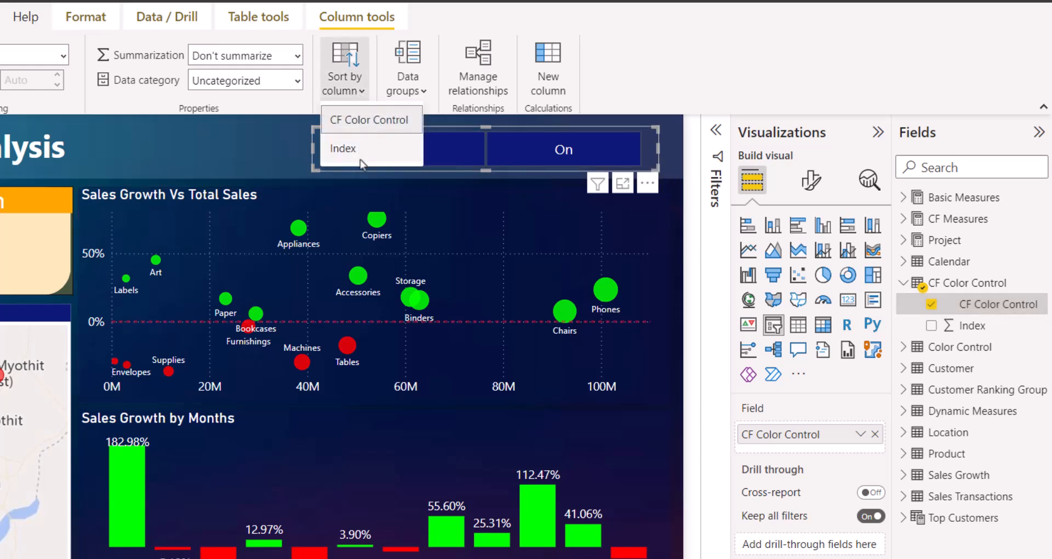
click(343, 149)
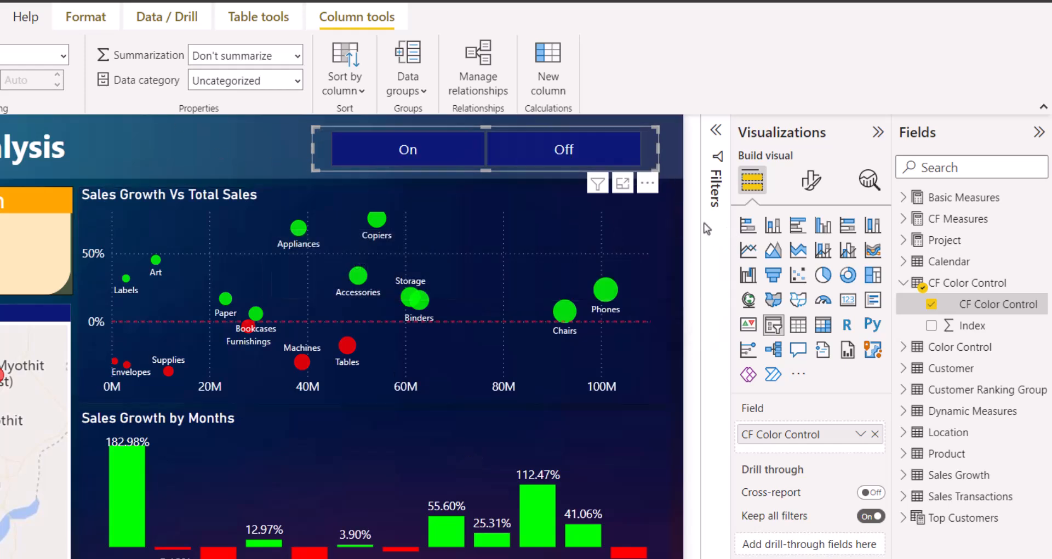
click(670, 220)
click(676, 220)
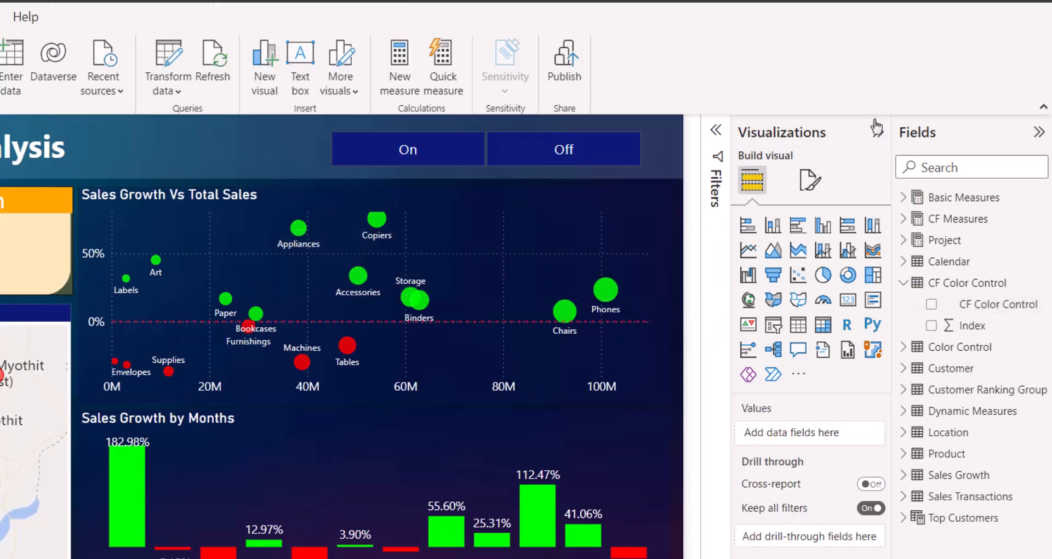
Choose Off in the slicer and make room for the full measure names in the Fields list
click(881, 134)
click(451, 148)
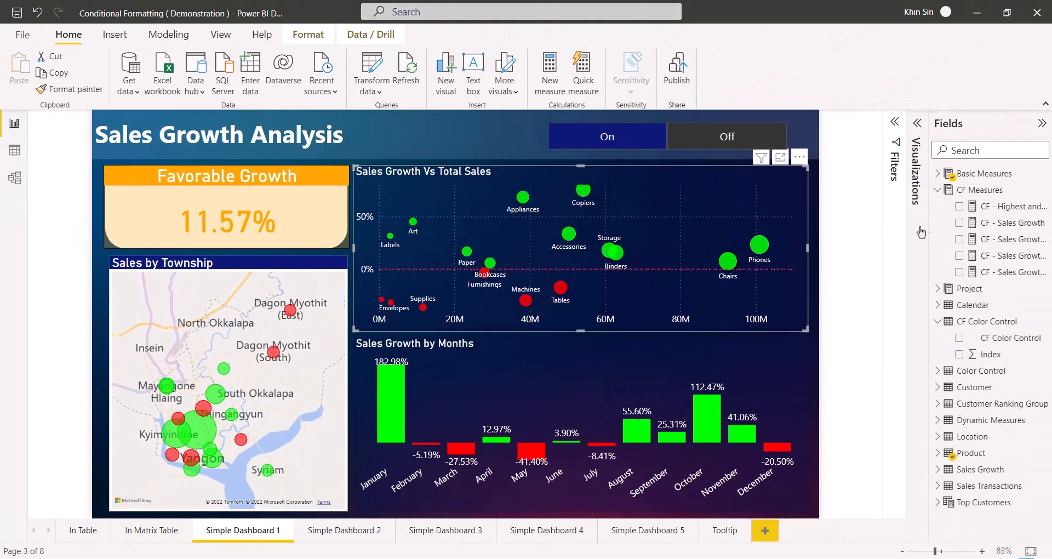
drag(929, 226, 811, 226)
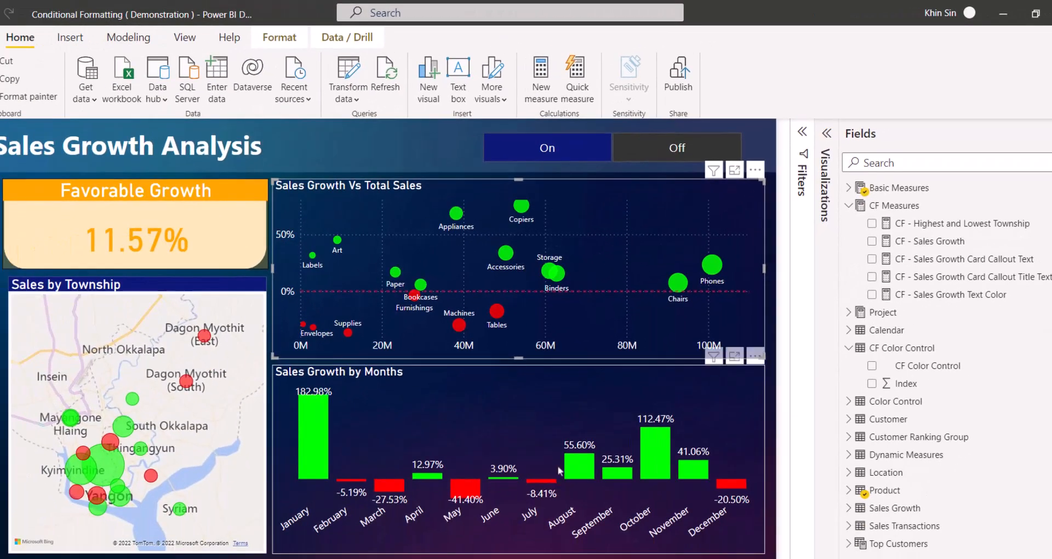
In the CF - Sales Growth measure, begin an IF function on a new line above the SWITCH expression
click(937, 241)
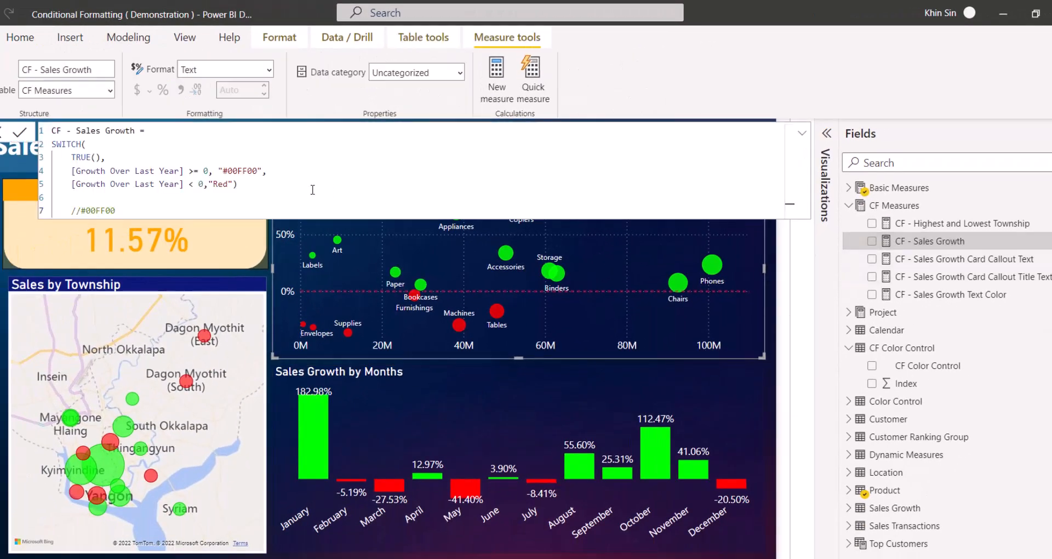
click(209, 132)
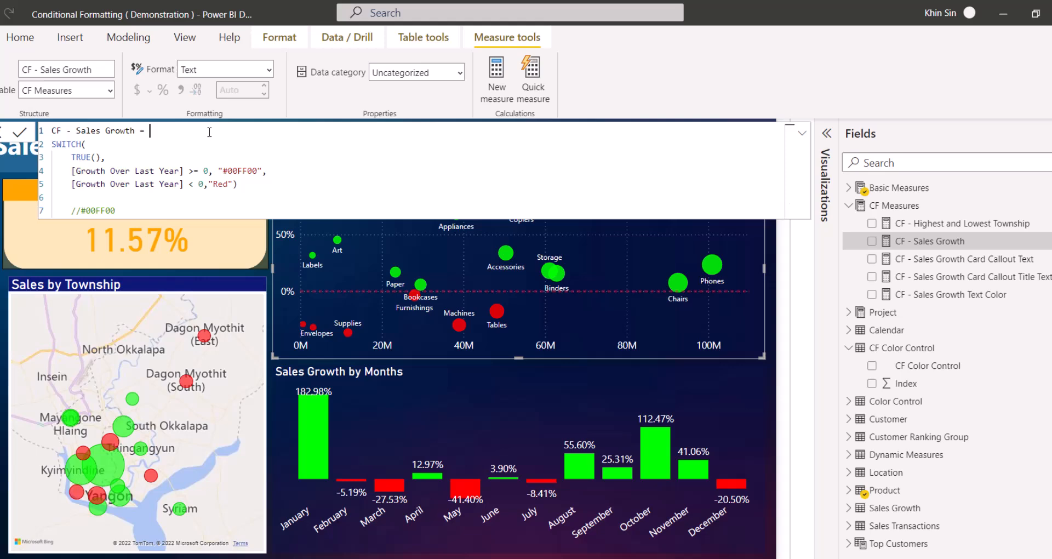
key(Return)
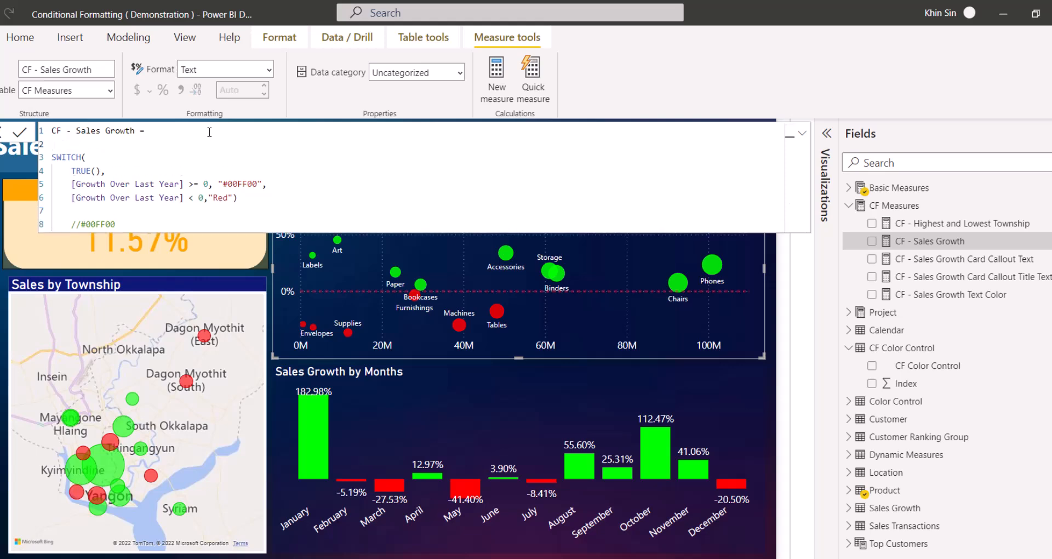
text(If()
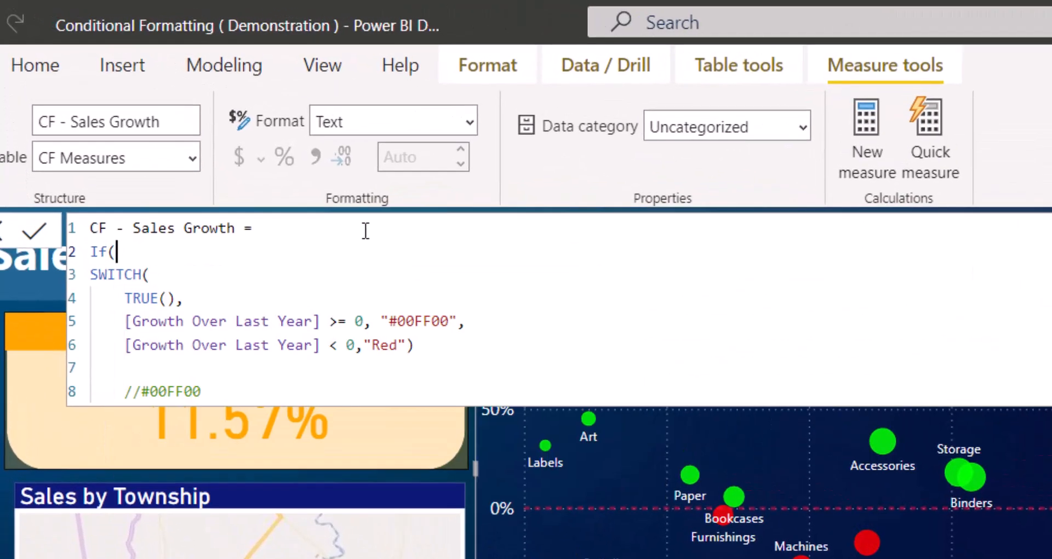
key(shift+Return)
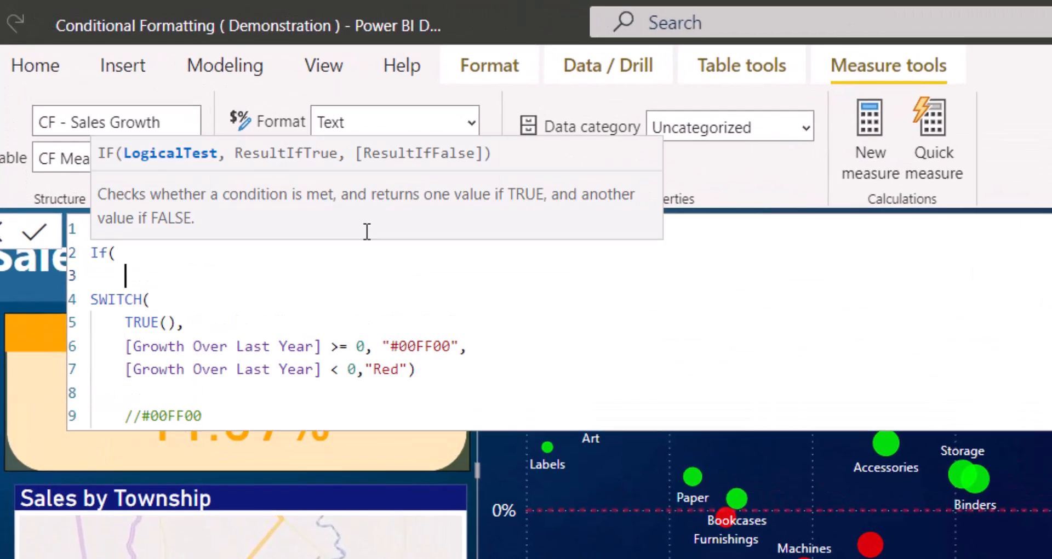
Enter SELECTEDVALUE('CF Color Control'[CF Color Control])="On" as the IF function's logical test, followed by a comma
text(Selec)
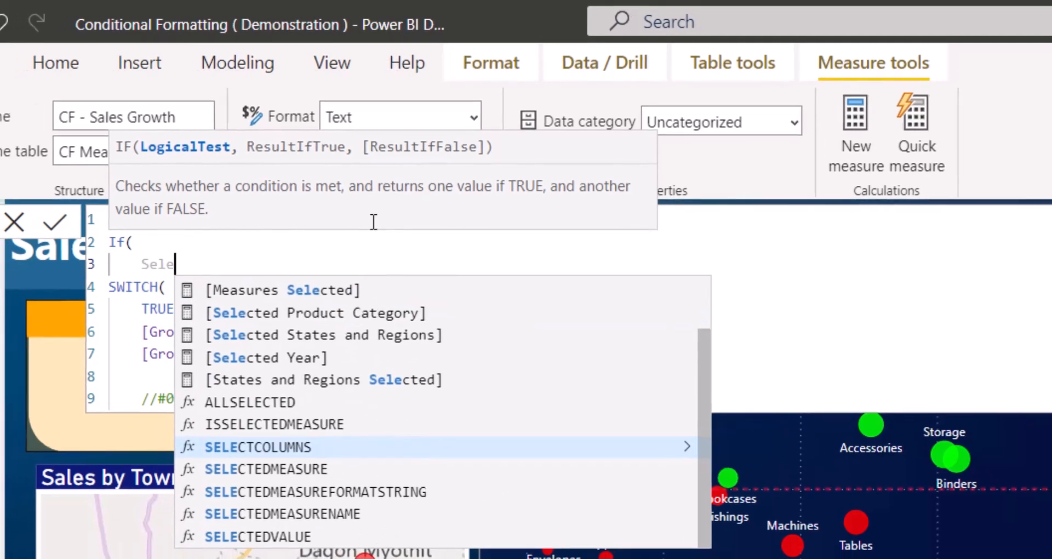
key(Down)
key(Down)
key(Down)
key(Down)
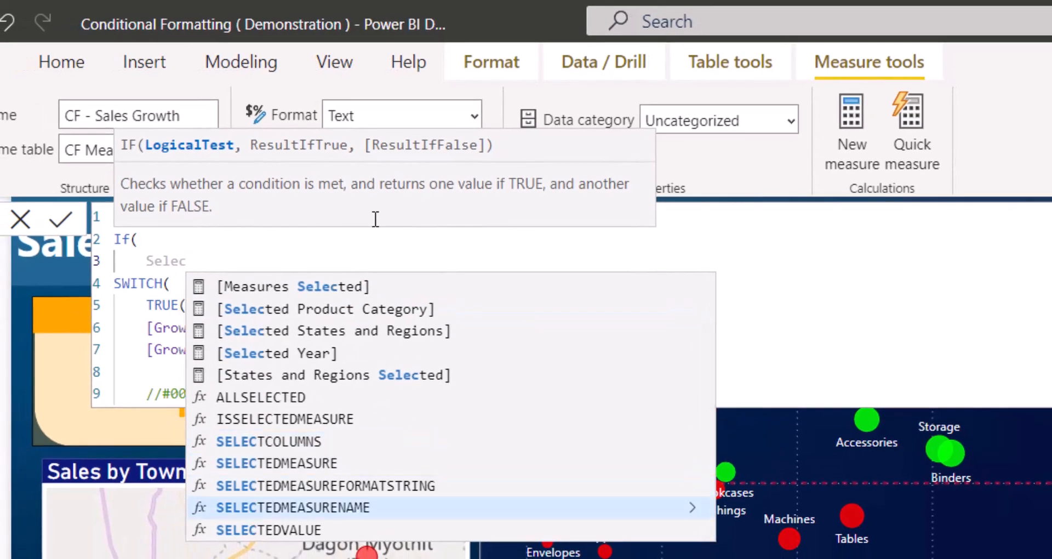
key(Tab)
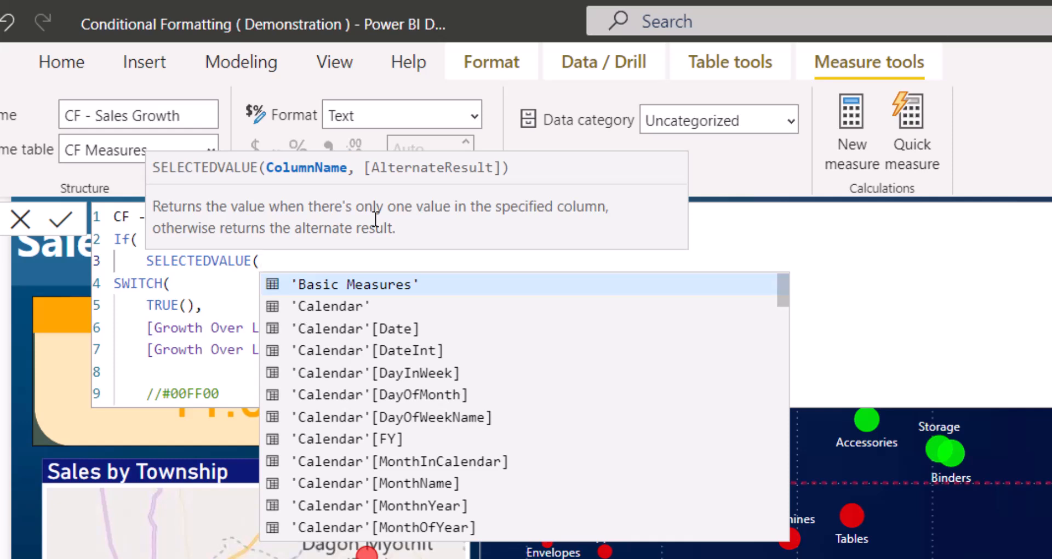
text(CF)
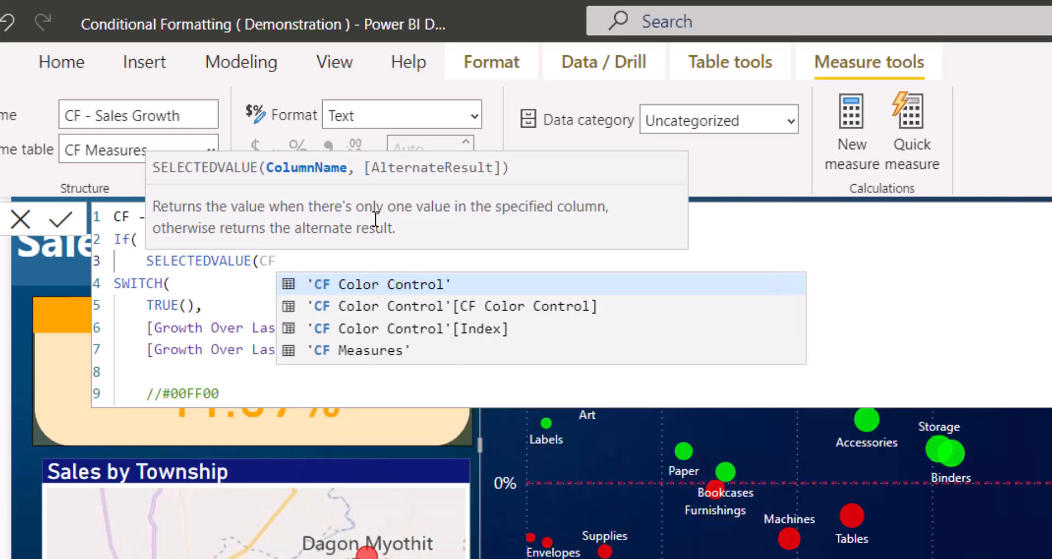
key(Down)
key(Down)
key(Up)
key(Tab)
text()=)
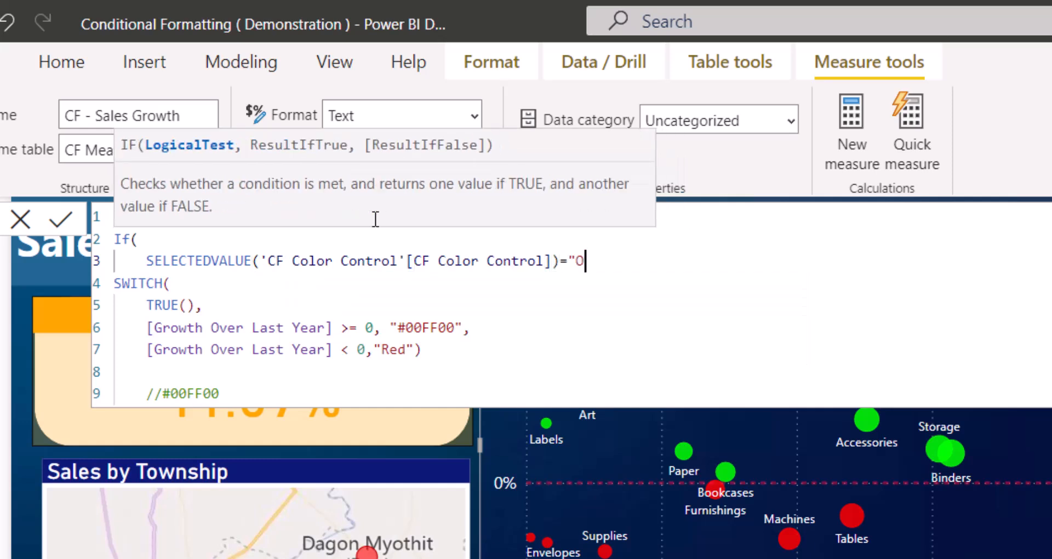
text("On",)
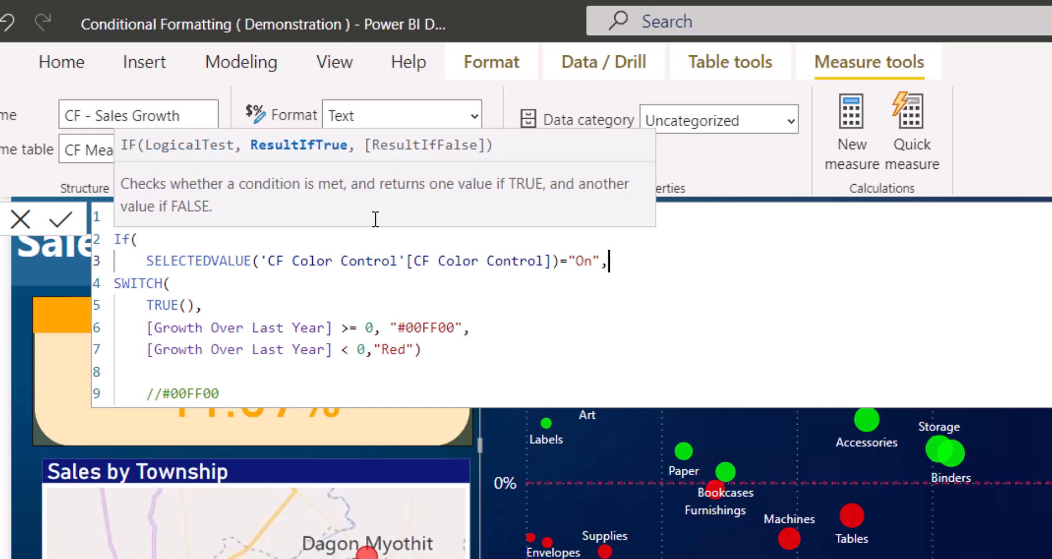
Complete and commit the measure with an empty string "" as the IF function's false result, and switch the slicer to On
click(428, 351)
text(,)
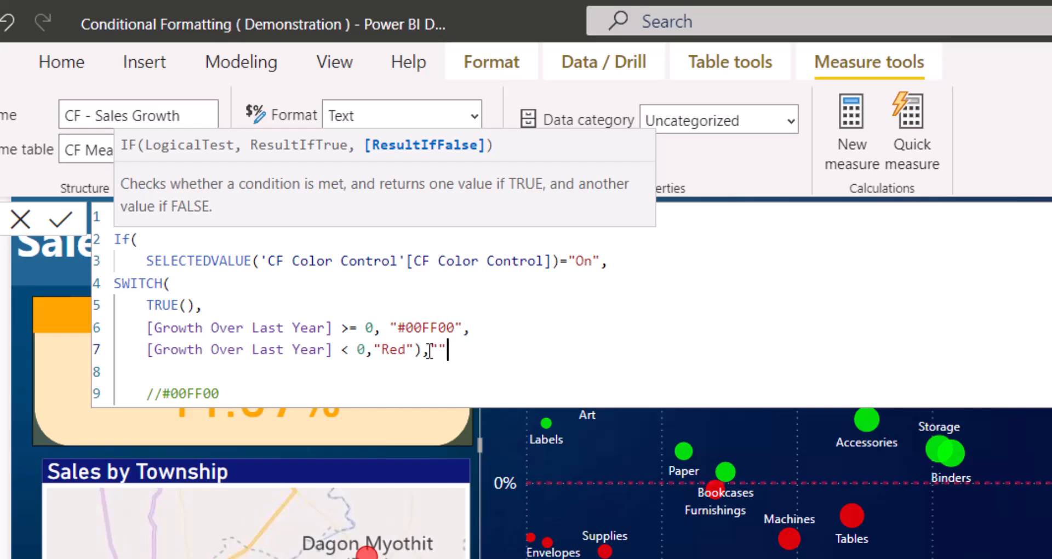
text(""))
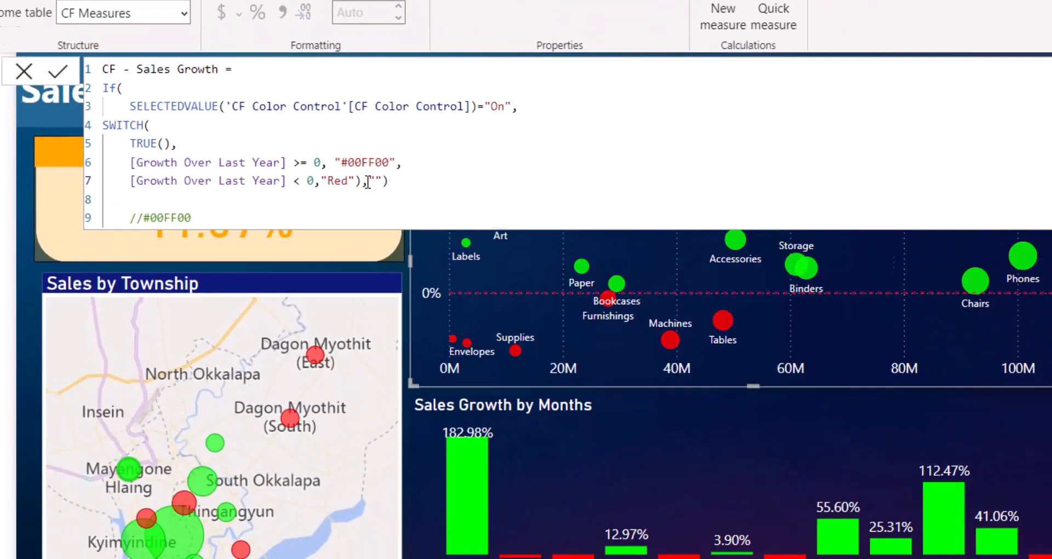
key(Return)
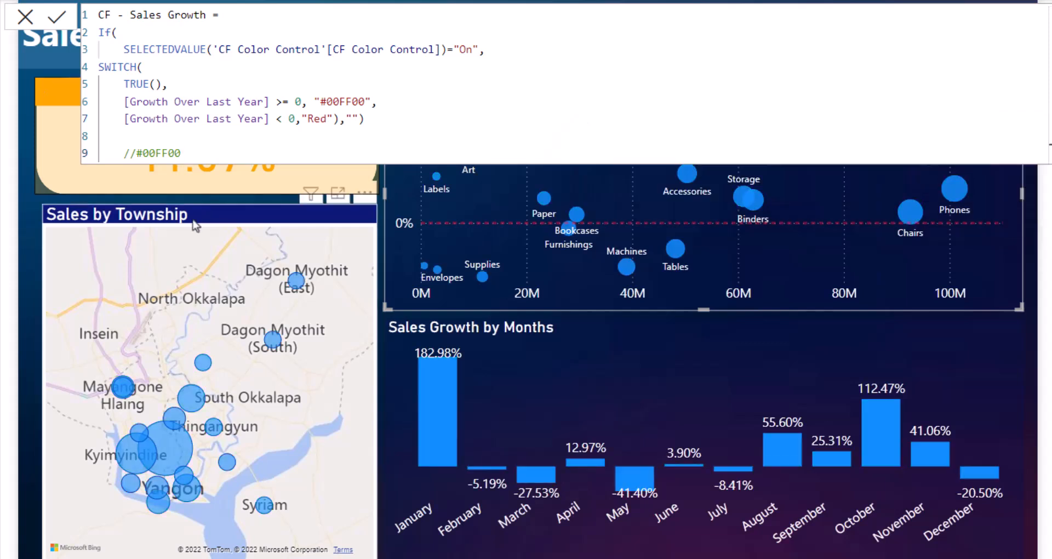
click(1034, 237)
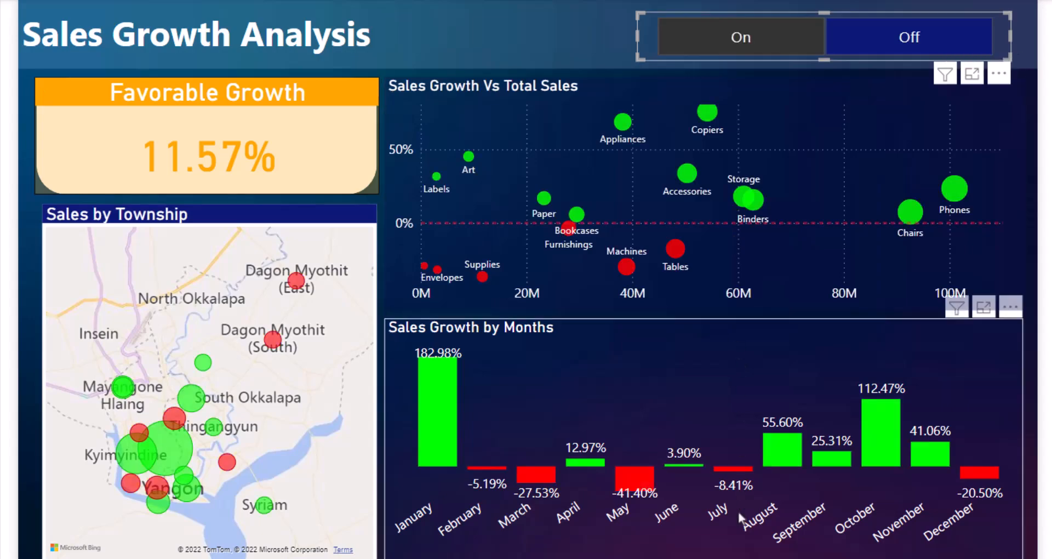
Choose Off in the slicer and, in CF - Sales Growth Card Callout Text, start an IF testing SELECTEDVALUE('CF Color Control'[CF Color Control])="On" above the SWITCH
click(874, 37)
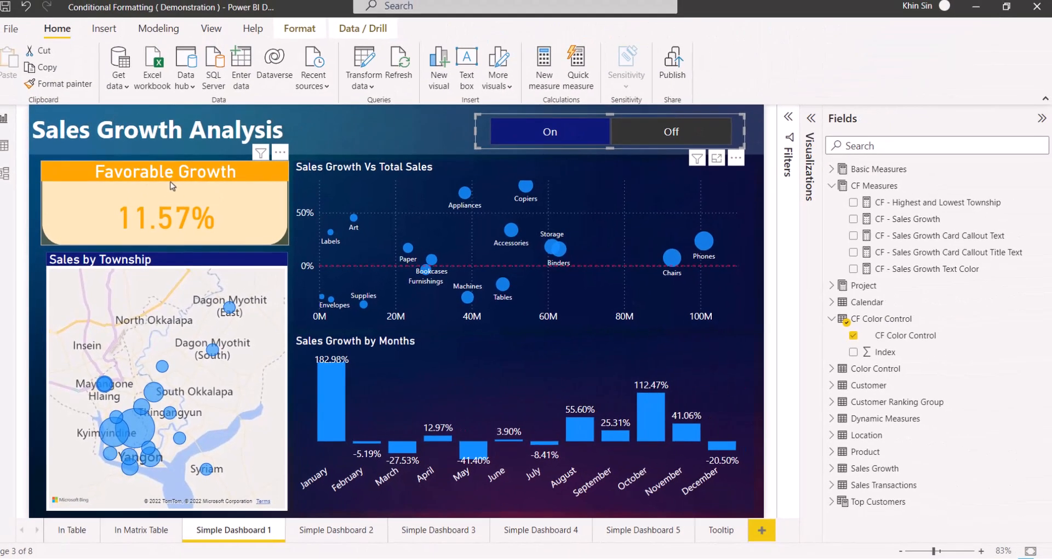
click(215, 107)
click(950, 236)
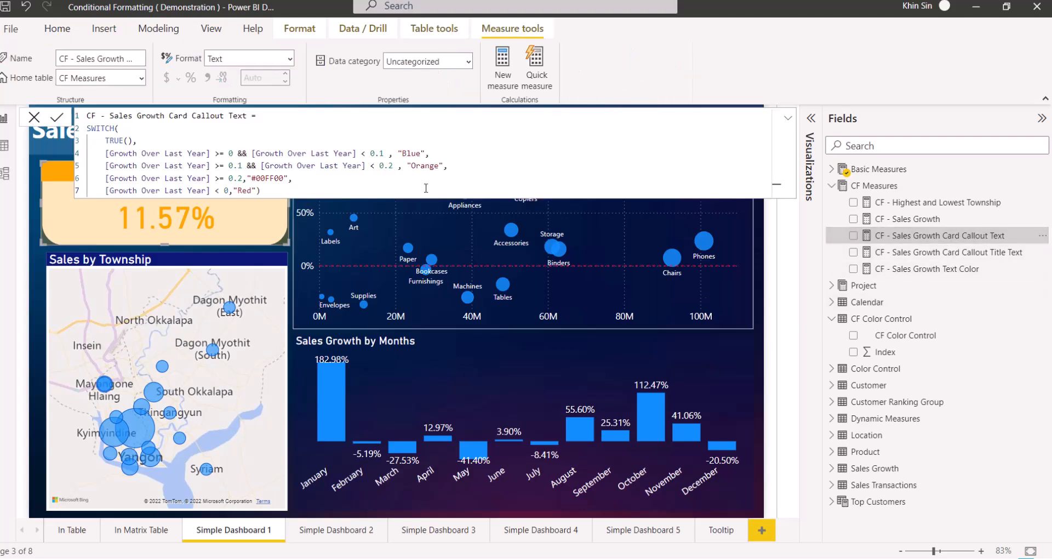
click(273, 115)
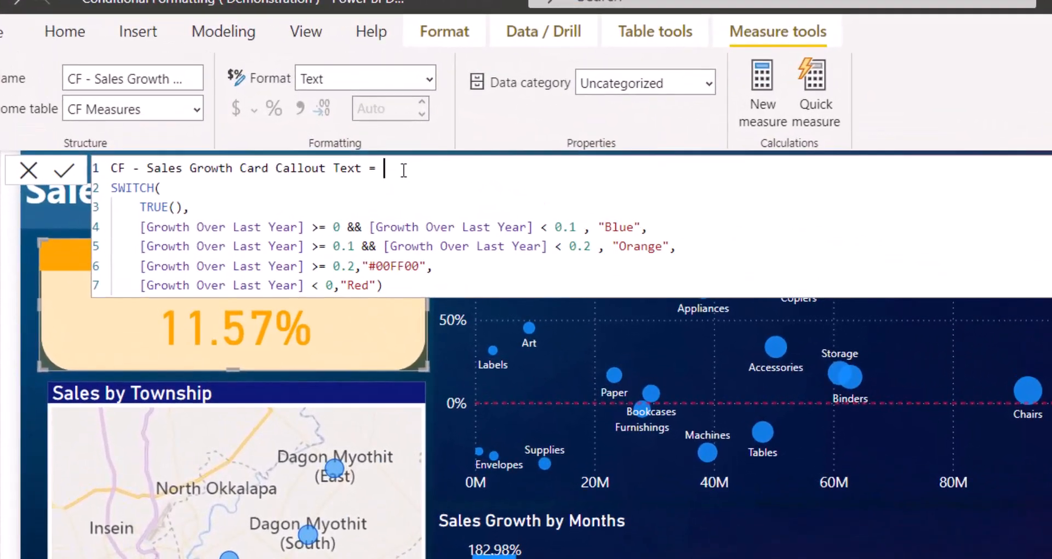
key(Return)
text(If(     SELECTEDVALUE('CF Color Control'[CF Color Control])="On",)
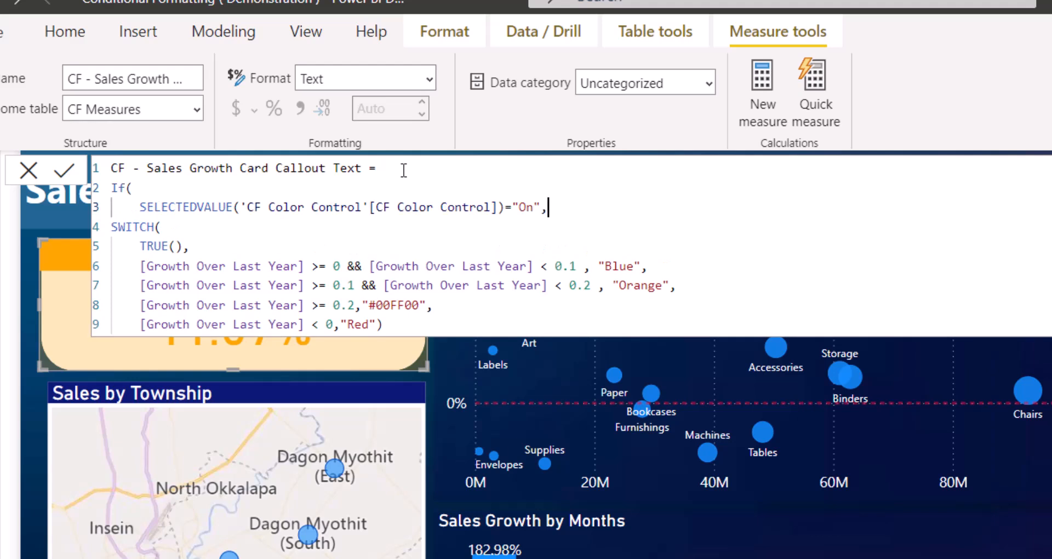
Complete and commit the Card Callout Text measure with an empty string "" as the IF's false result, and switch the slicer to On
click(419, 324)
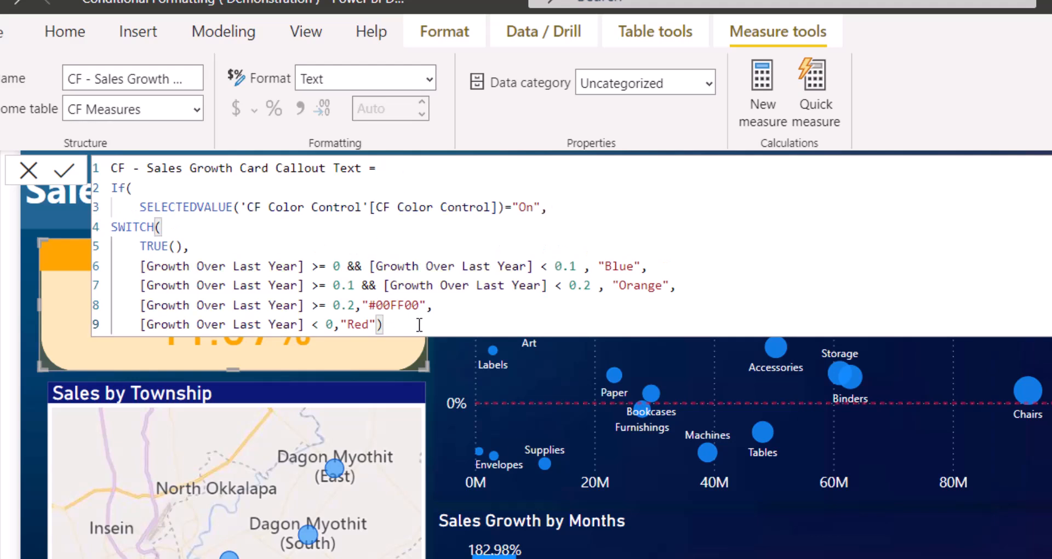
text(,)
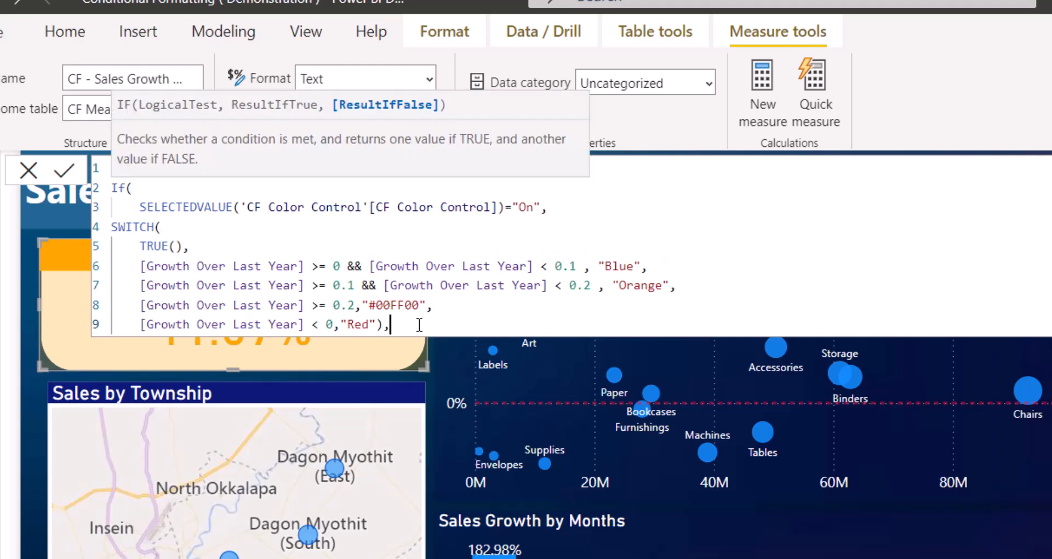
text(""))
key(Return)
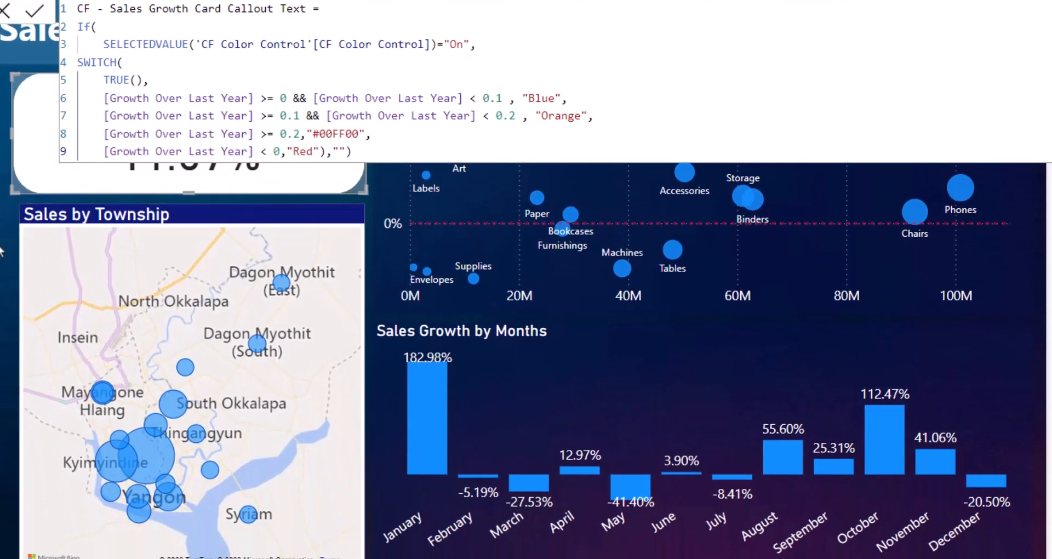
click(0, 249)
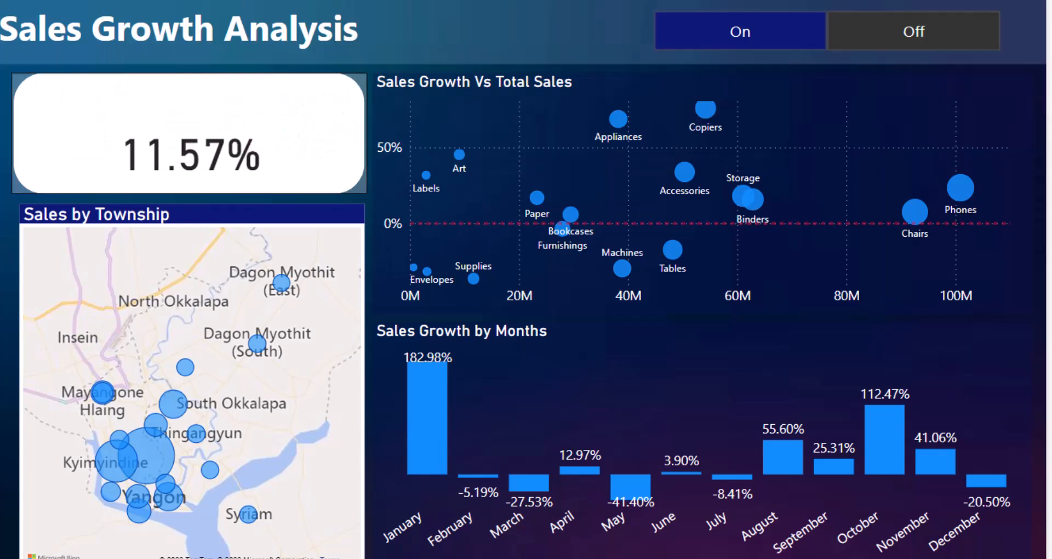
click(741, 38)
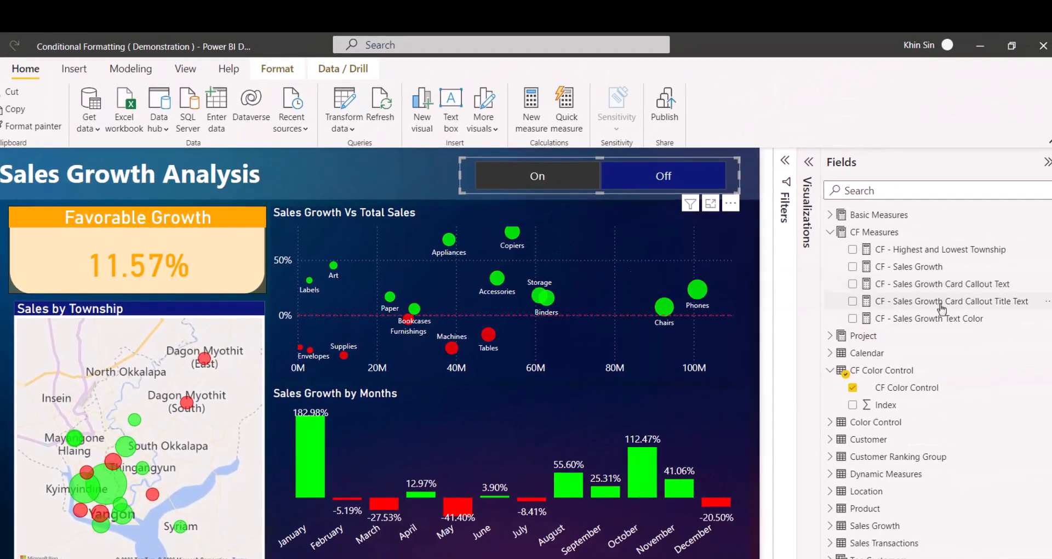
In CF - Sales Growth Card Callout Title Text, add IF( with SELECTEDVALUE('CF Color Control'[CF Color Control])="On", on new lines above the SWITCH expression
click(941, 302)
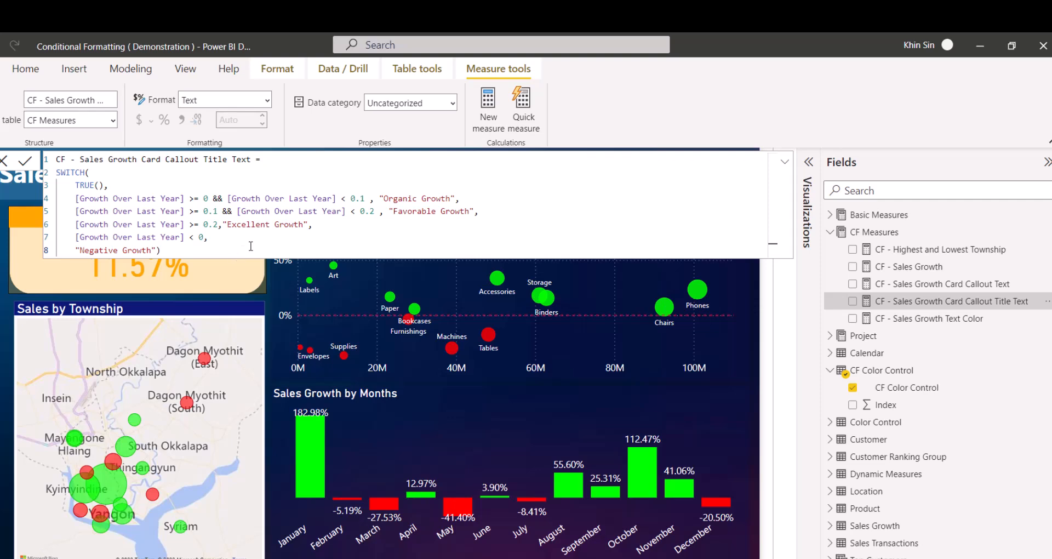
click(183, 250)
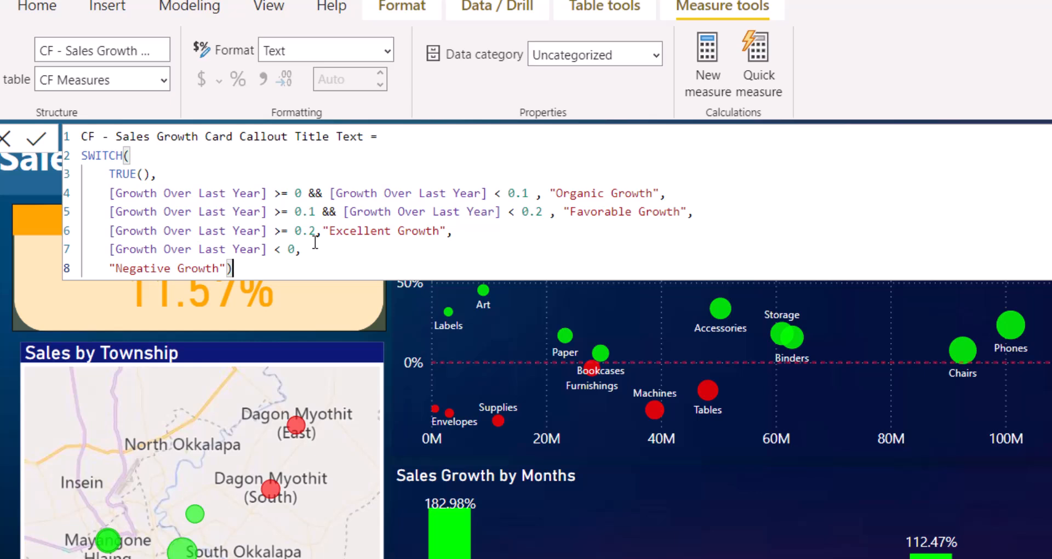
click(481, 131)
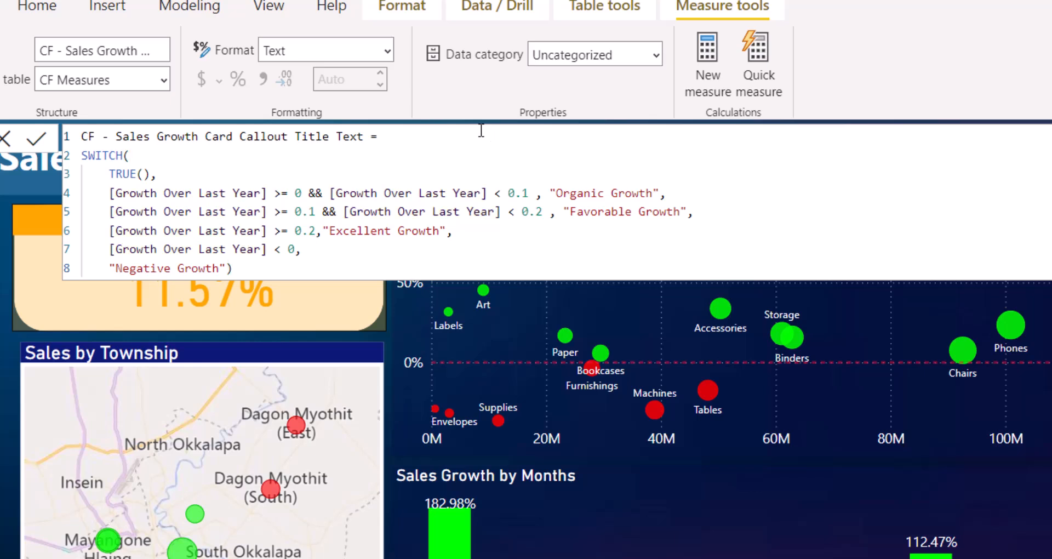
key(Return)
text(If(     SELECTEDVALUE('CF Color Control'[CF Color Control])="On",)
Complete and commit the title text measure with "Sales Growth" as the IF's false result, and switch the slicer to Off
click(276, 308)
text(,)
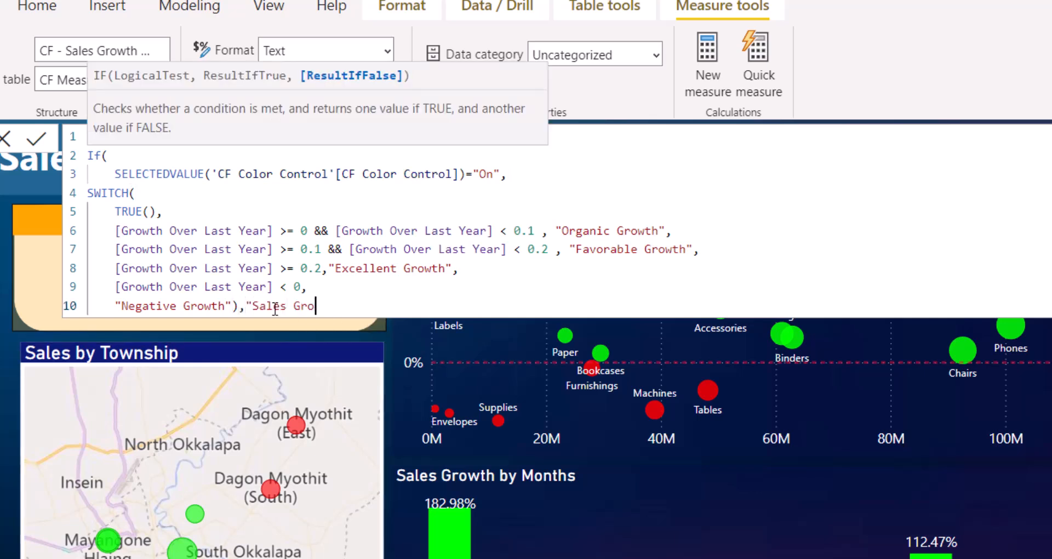
text("Sales Growth"))
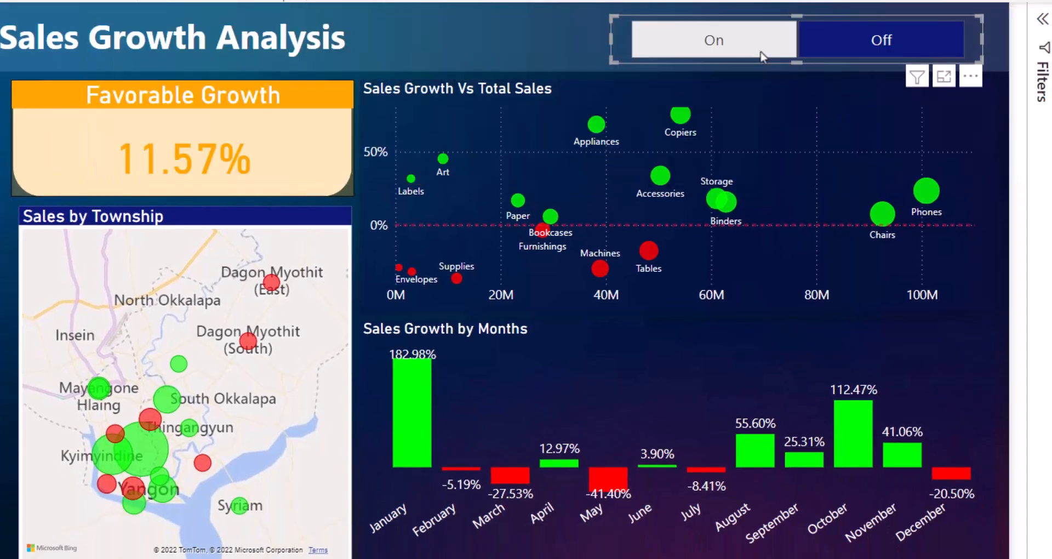
click(759, 51)
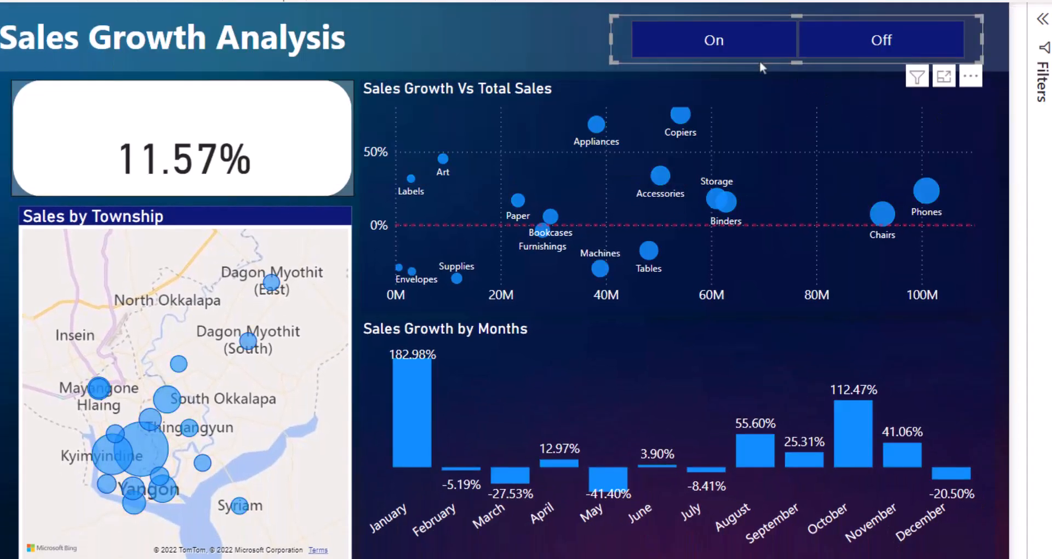
click(840, 49)
click(843, 52)
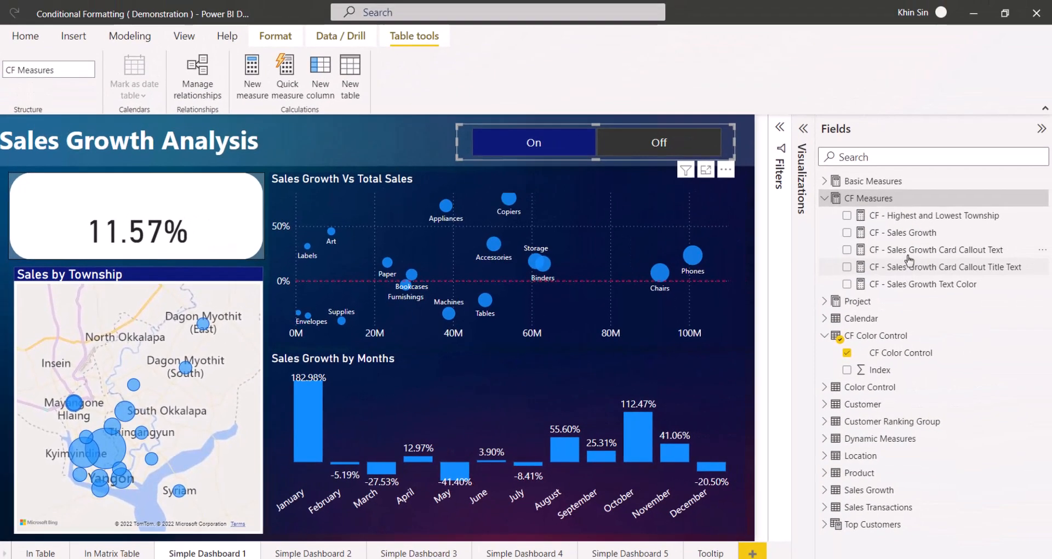
Change the IF's false result in the CF - Sales Growth Card Callout Text measure to "Black" and commit it
click(908, 253)
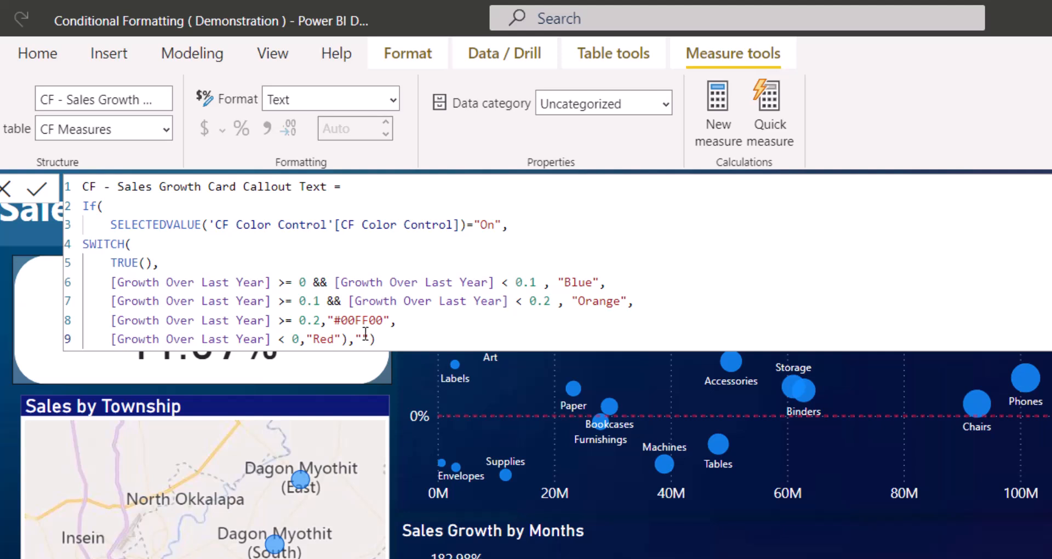
click(364, 337)
text(Blank)
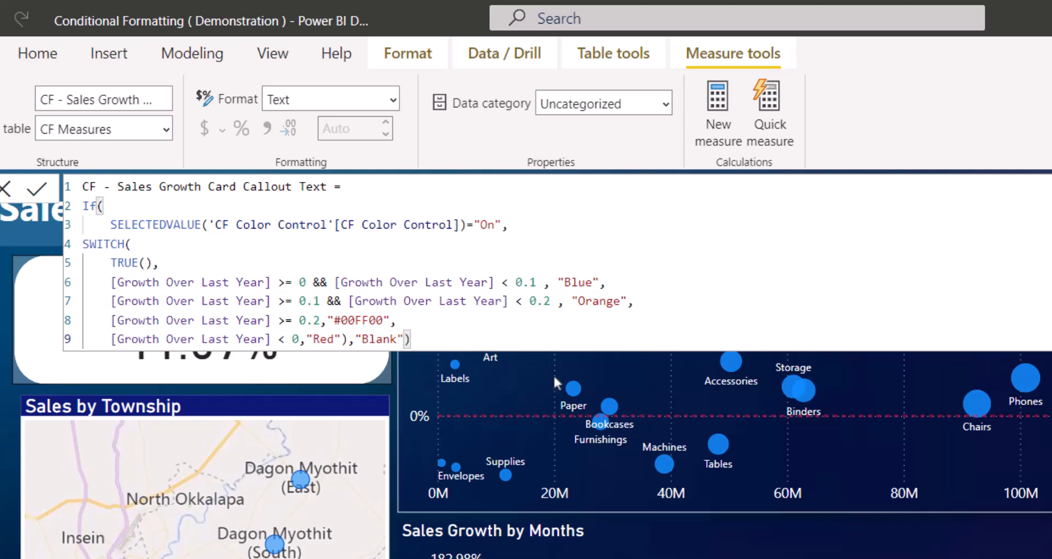
key(BackSpace)
key(BackSpace)
key(BackSpace)
key(BackSpace)
text(ck"))
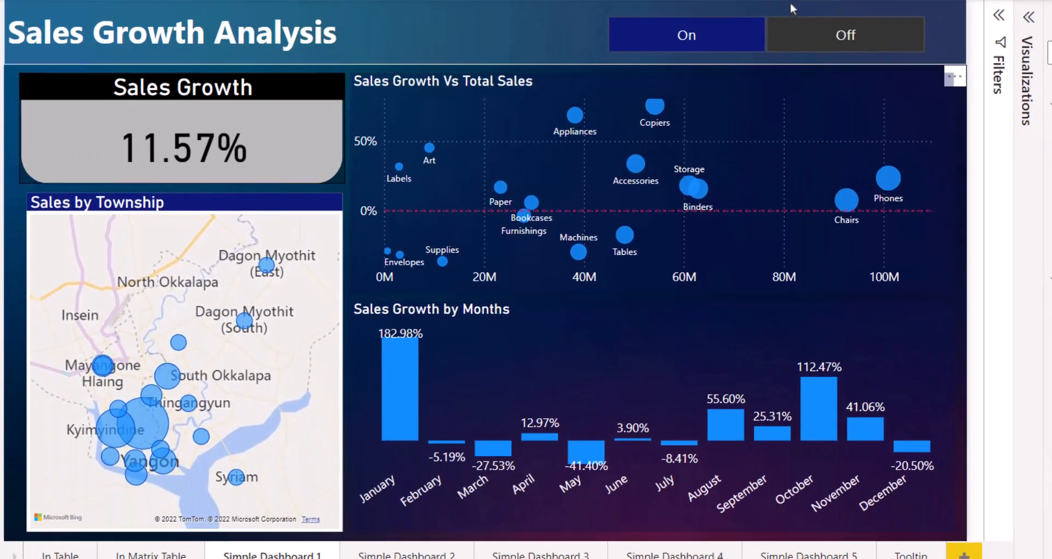
Set the background color of the On/Off slicer's values to the lightest blue theme shade, and collapse the visual formatting options
click(1032, 22)
click(818, 28)
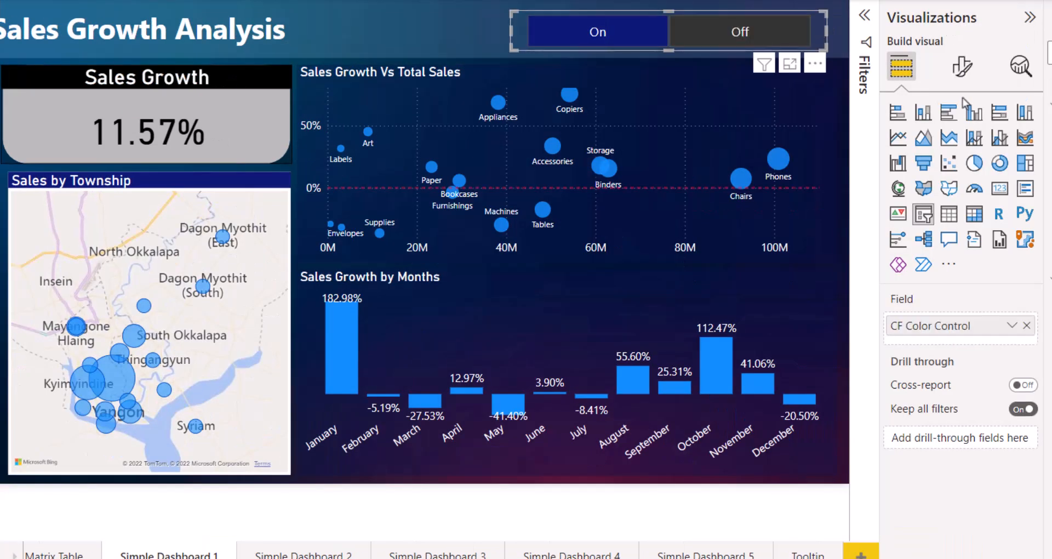
click(962, 65)
click(929, 189)
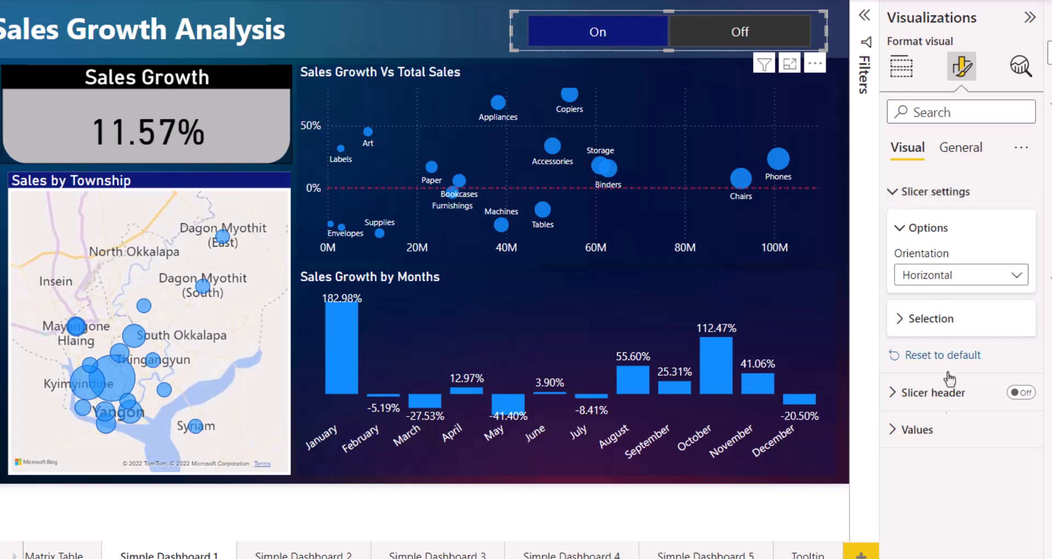
click(937, 430)
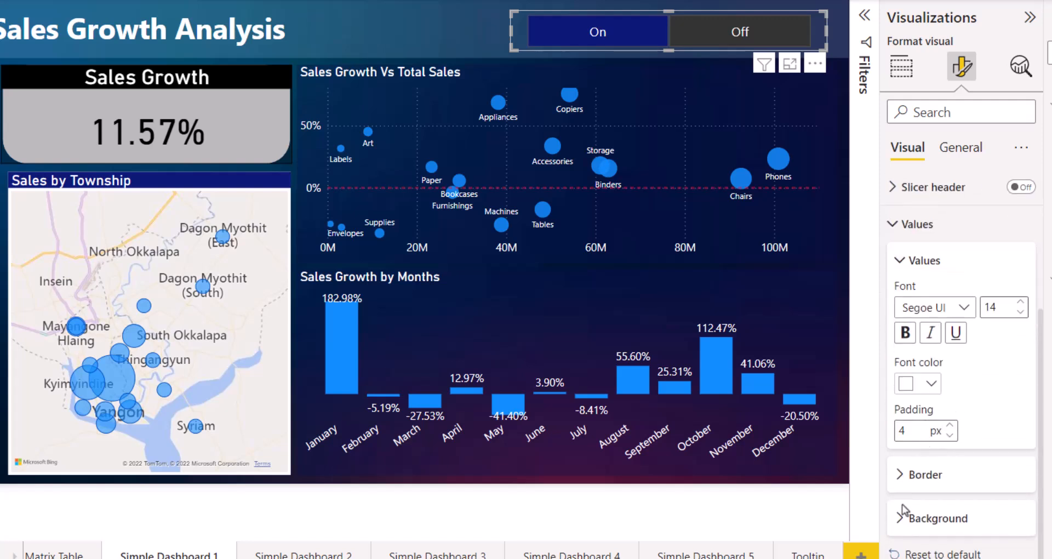
click(897, 520)
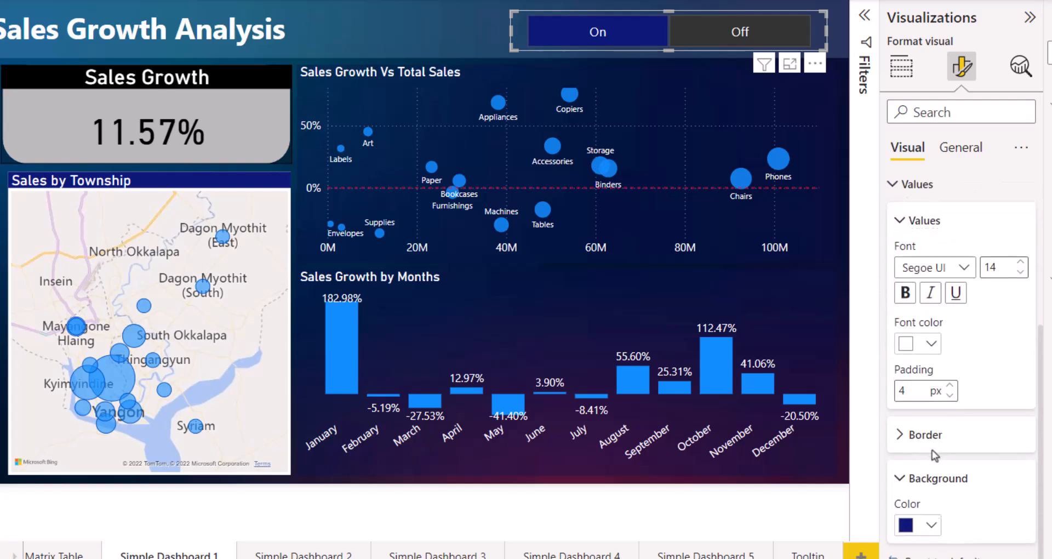
click(930, 515)
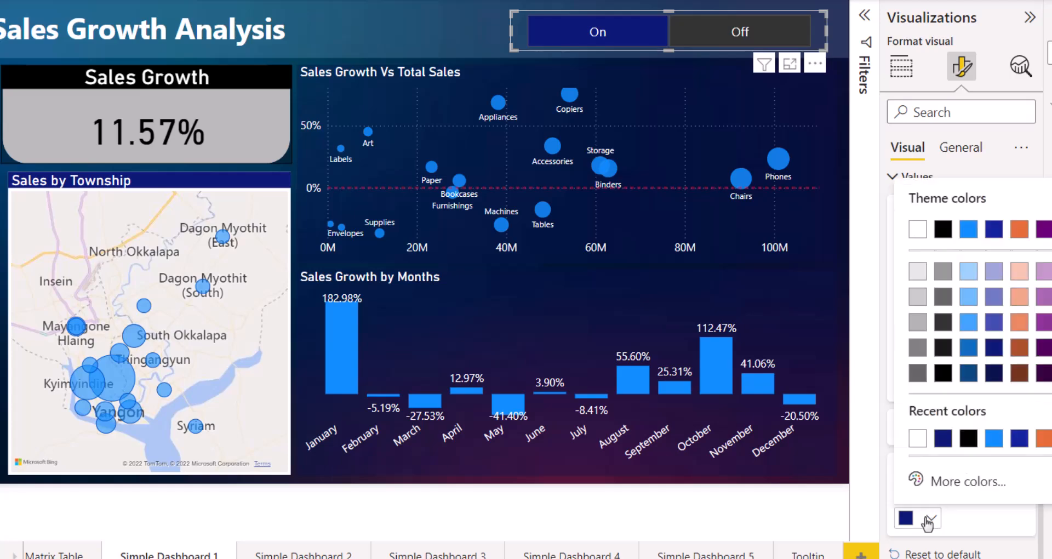
click(970, 274)
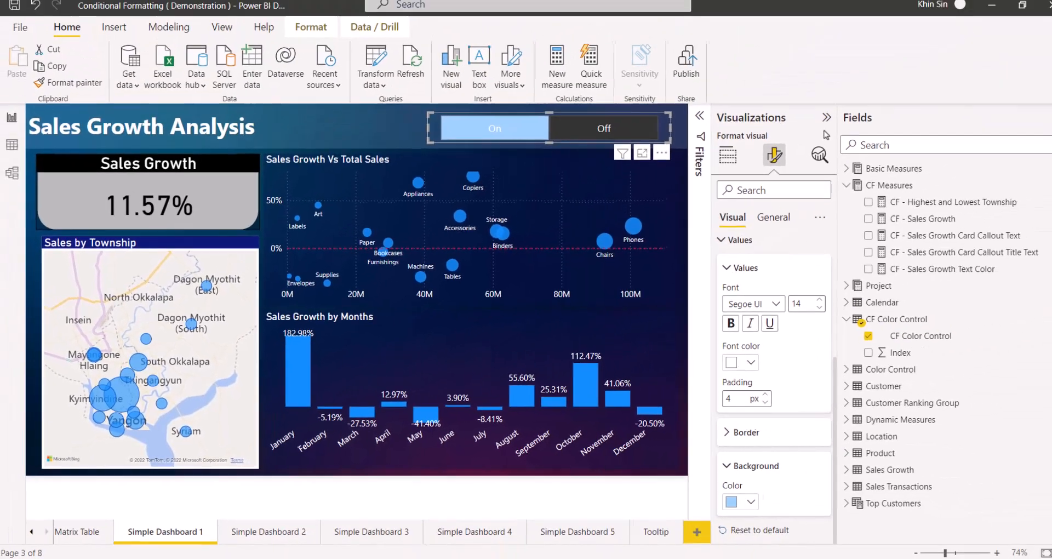
click(831, 114)
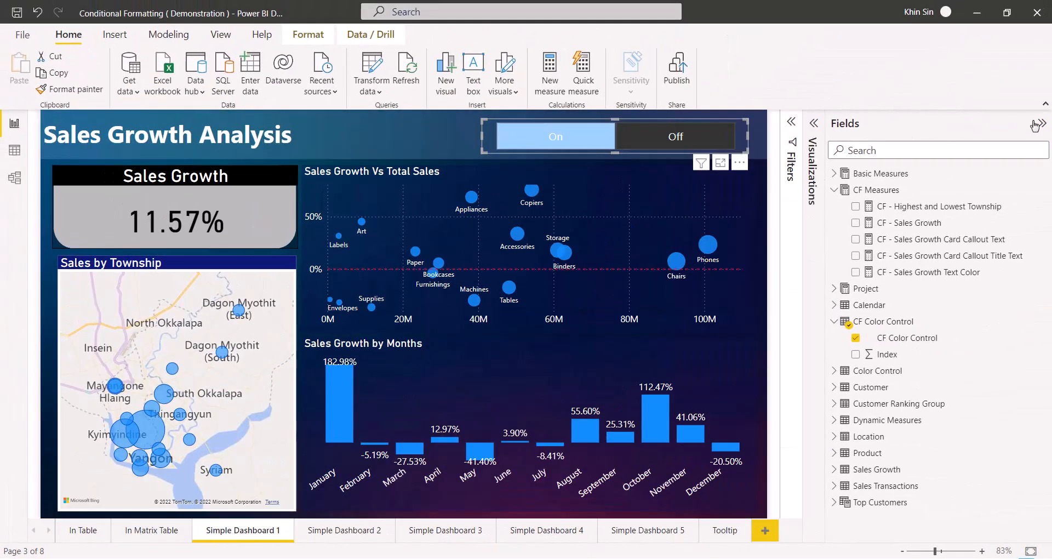
click(1035, 126)
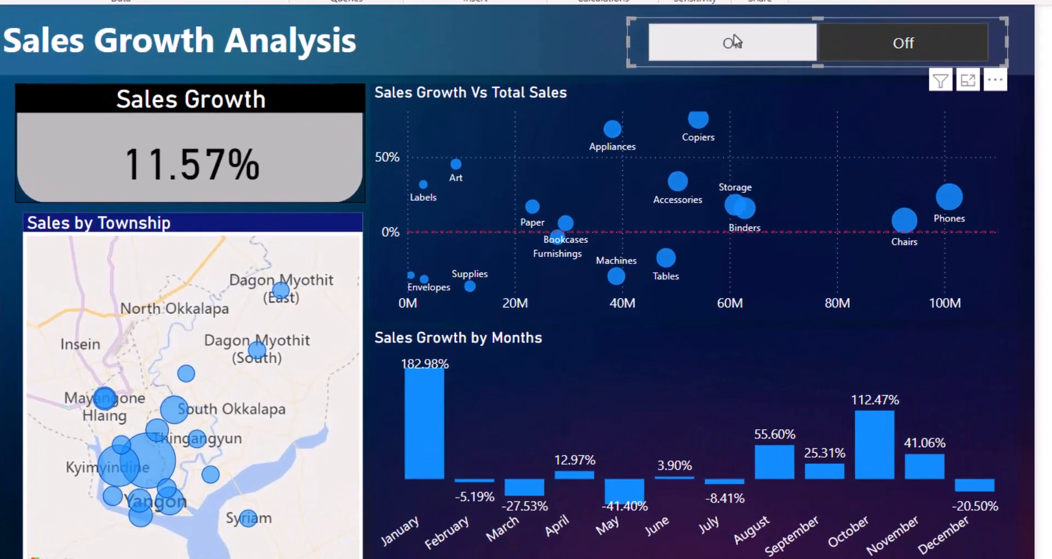
Switch the slicer to On, check the colors by cross-filtering on two green township bubbles and the Paper category, and clear the township selection
click(724, 55)
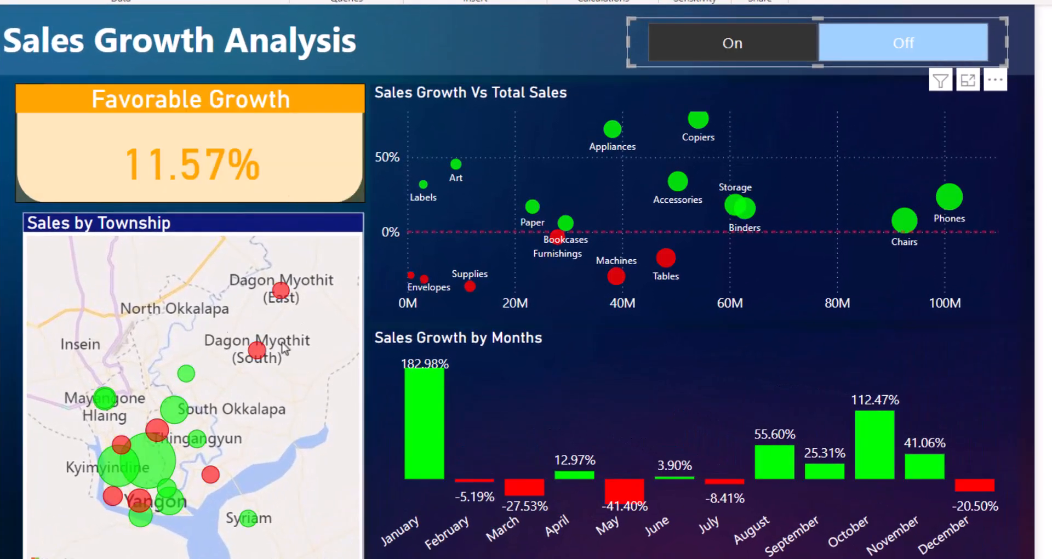
click(186, 374)
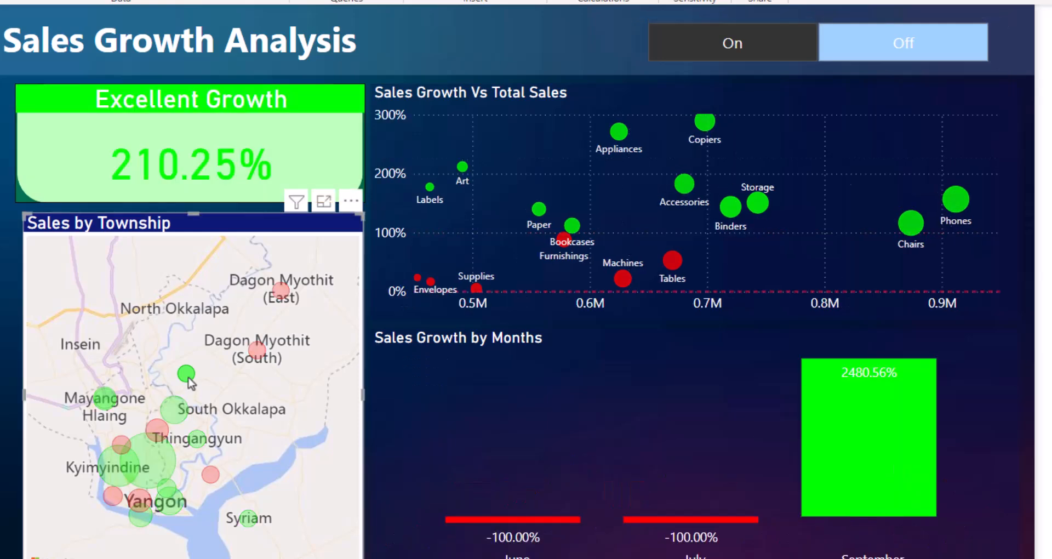
click(174, 411)
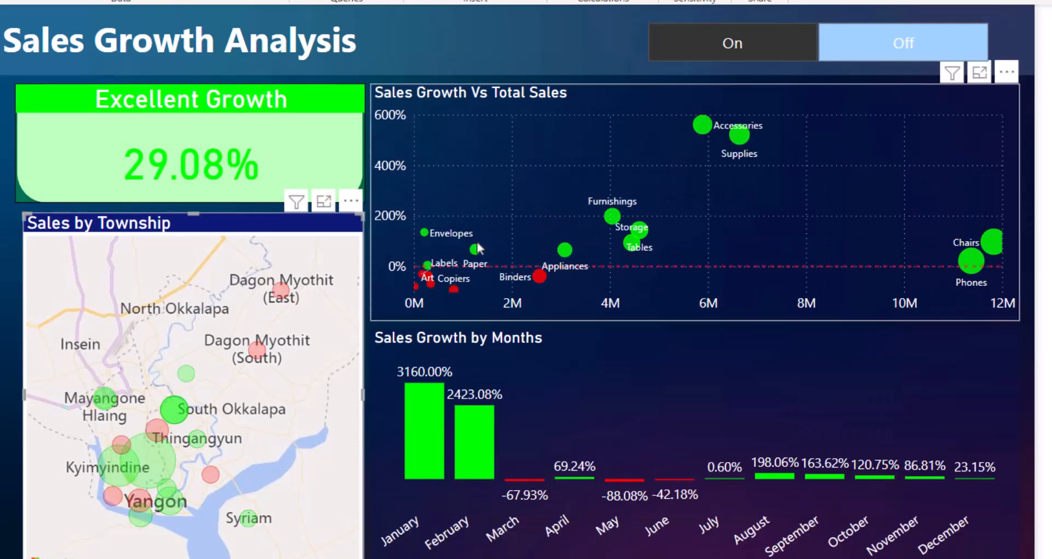
click(475, 249)
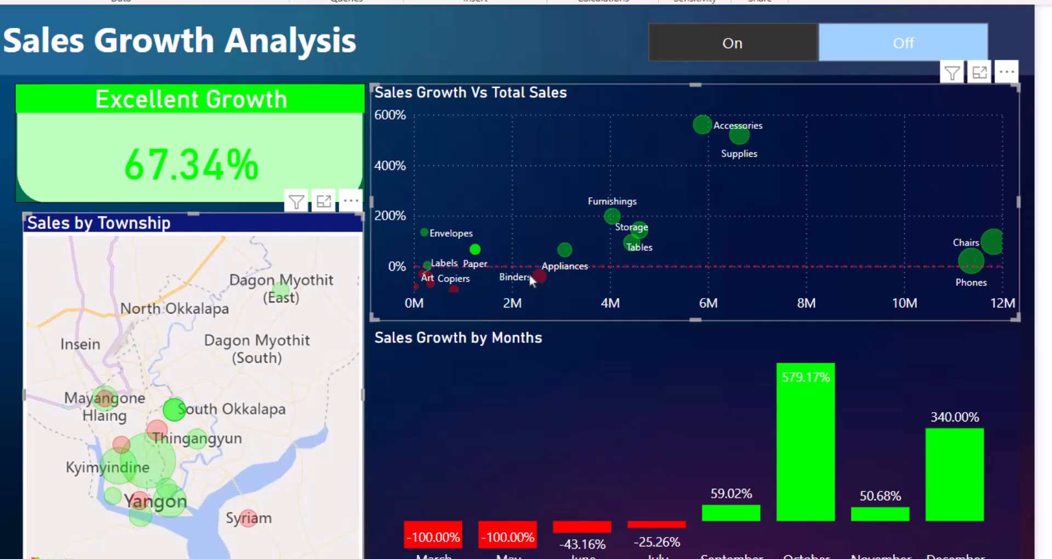
click(181, 412)
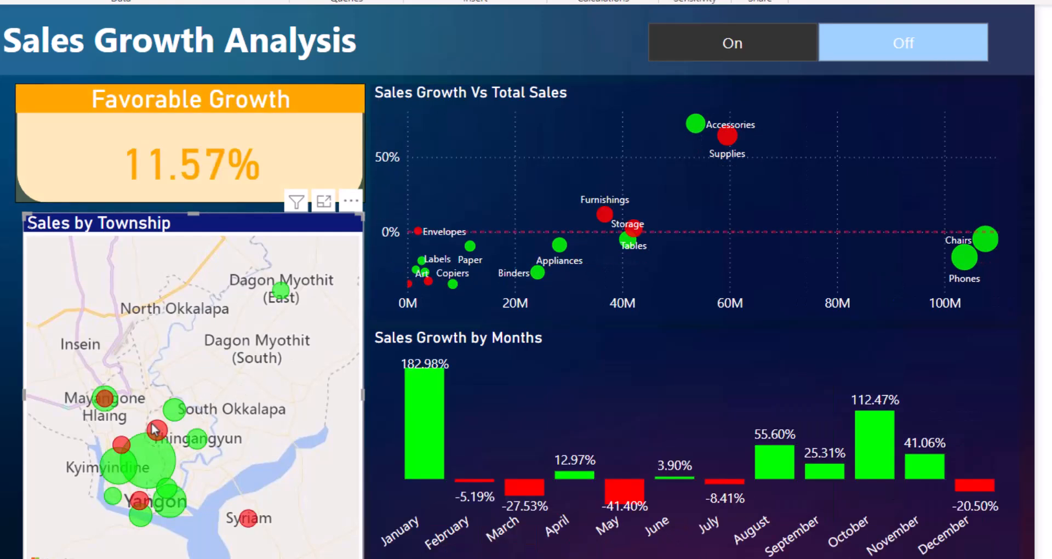
Cross-filter the dashboard by the red township bubble near Thingangyun, clear the selection, and switch the slicer back to Off
click(153, 430)
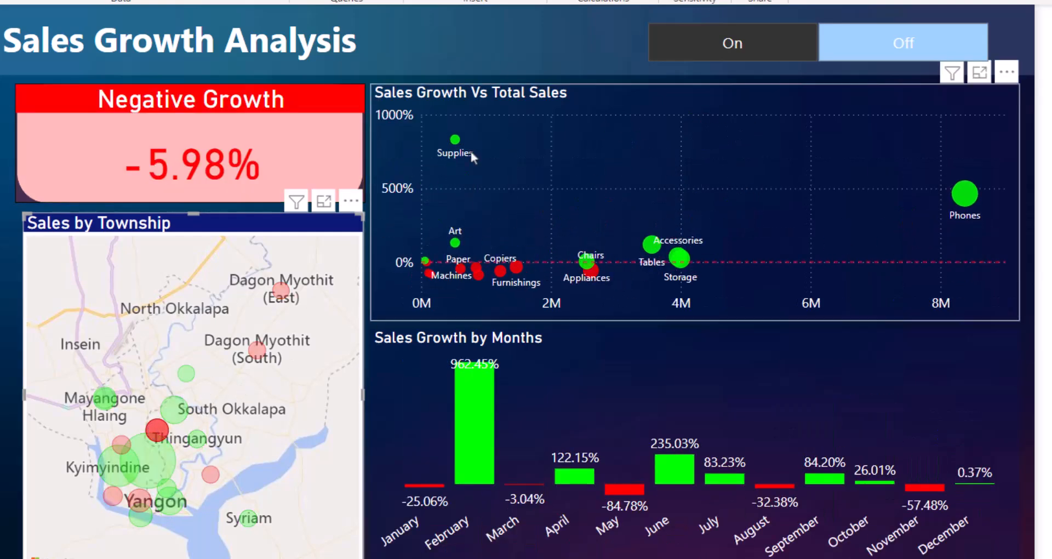
click(591, 268)
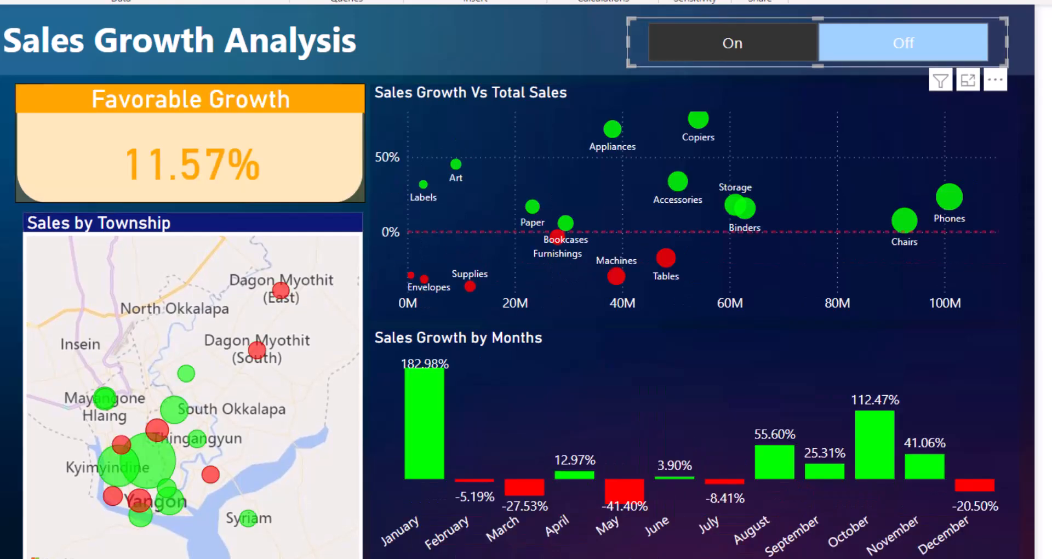
click(773, 57)
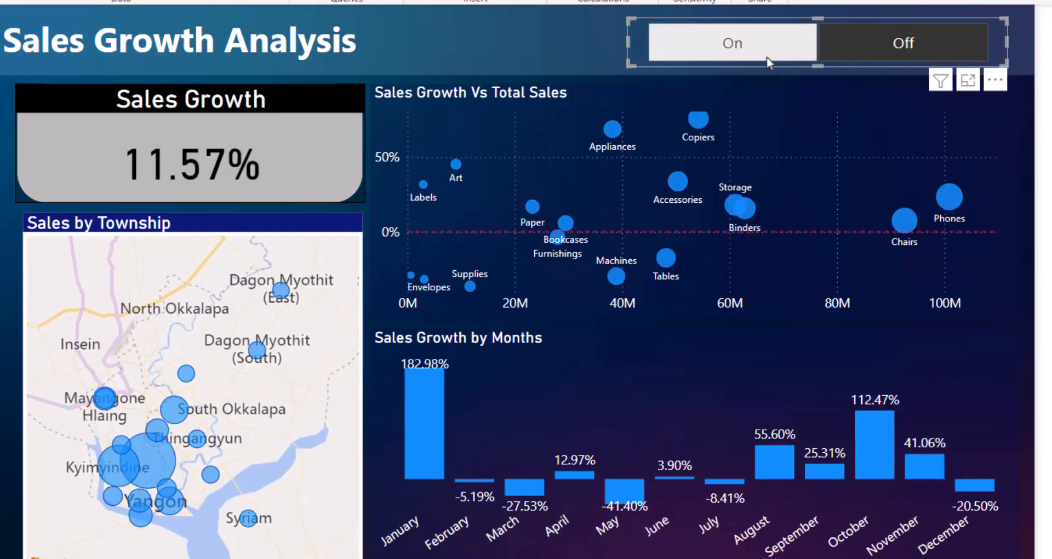
Delete the On/Off slicer from the dashboard's header
click(897, 49)
click(767, 49)
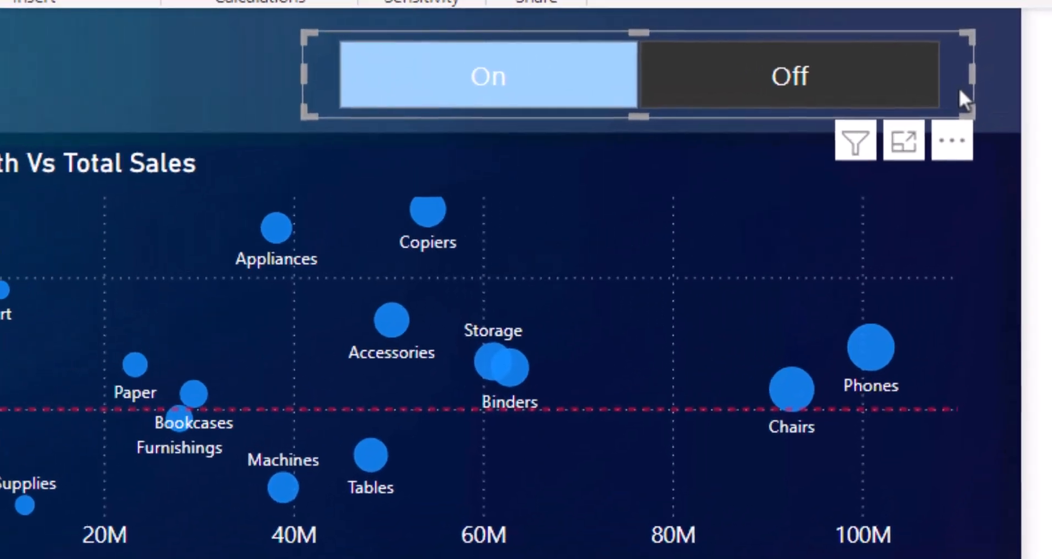
key(Delete)
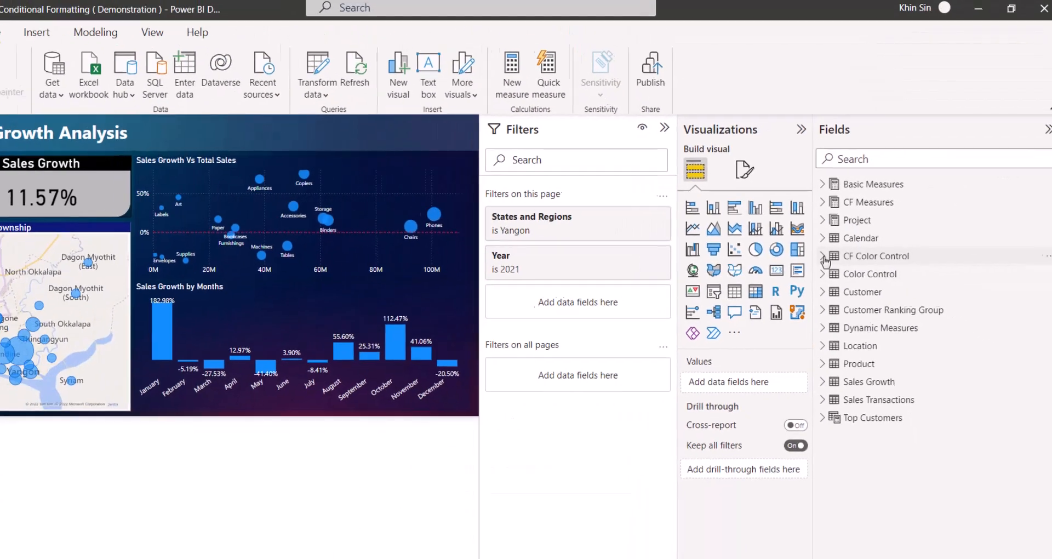
Add the CF Color Control field as a filter on this page and set it to On
click(876, 254)
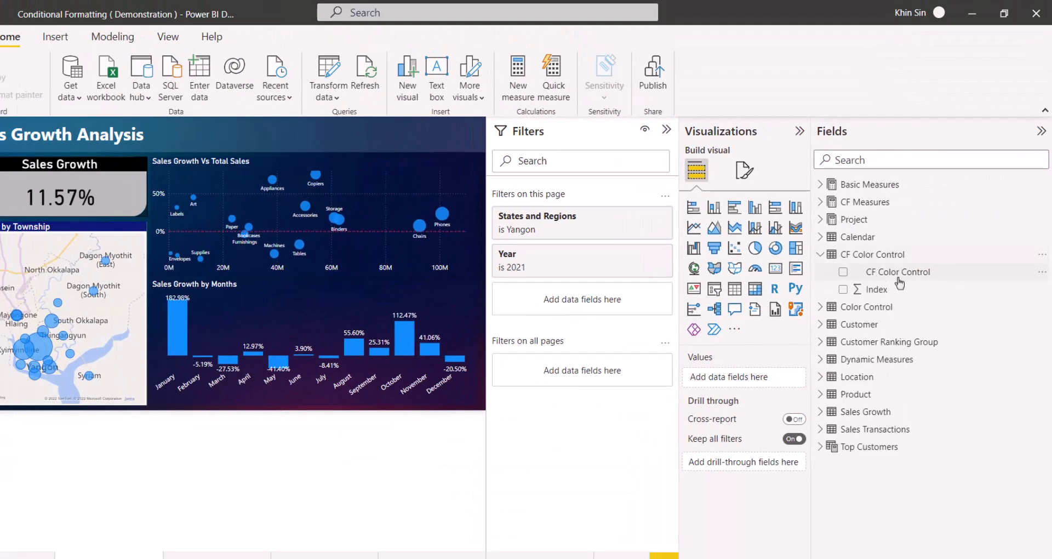
drag(901, 279, 598, 335)
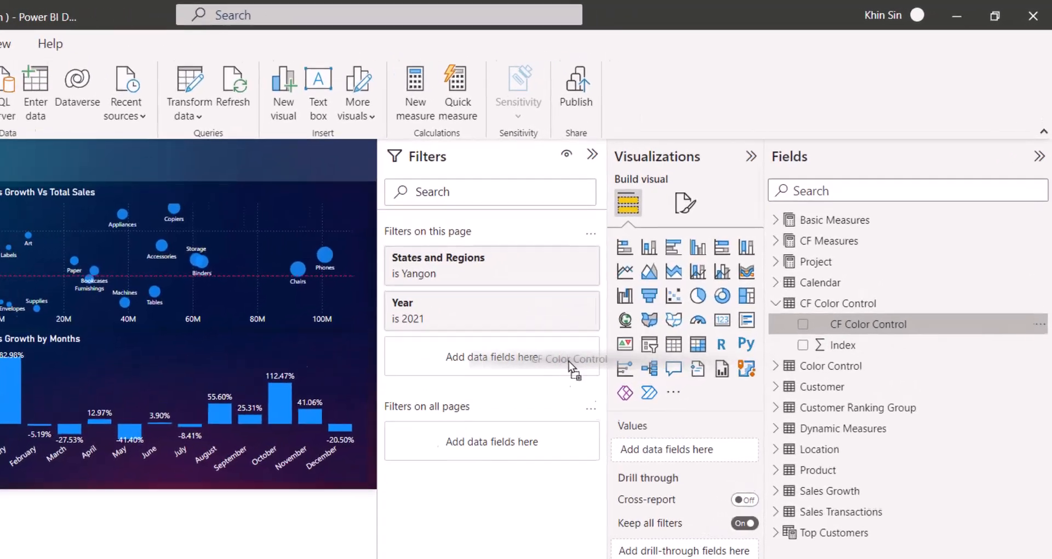
mouse_move(441, 449)
mouse_down()
mouse_move(403, 502)
mouse_move(603, 404)
mouse_move(423, 402)
mouse_up()
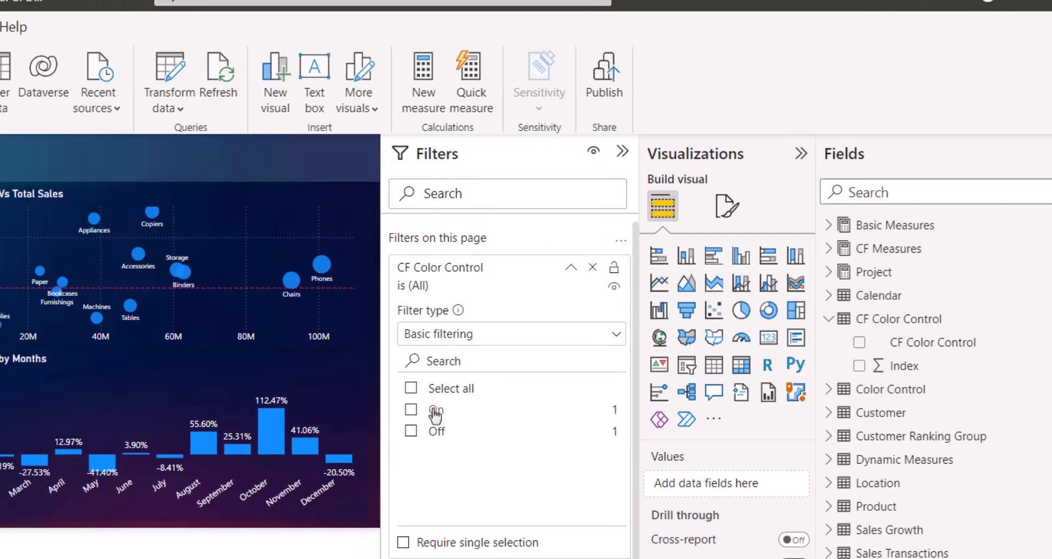
click(324, 431)
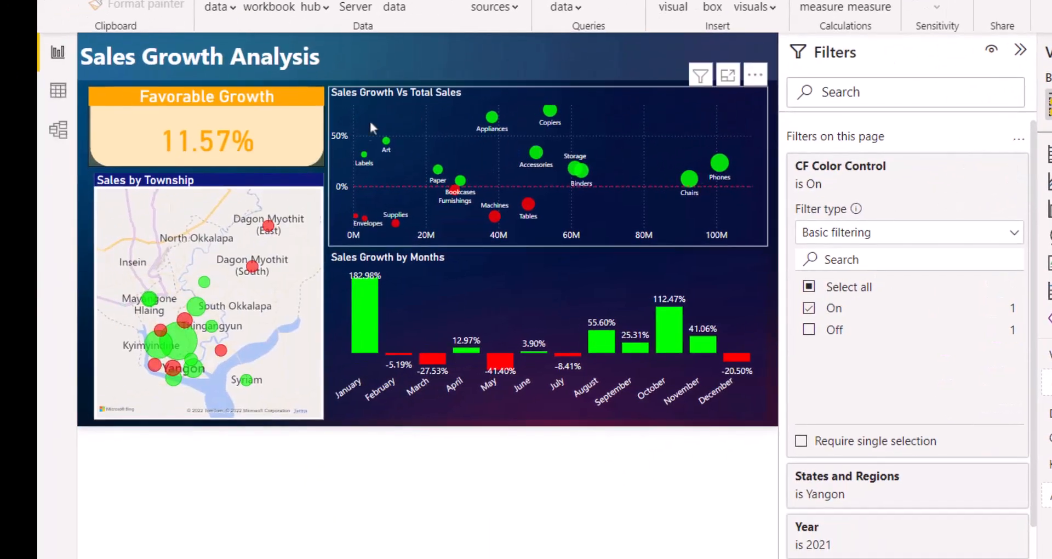
Switch the page's CF Color Control filter to Off instead of On, and restore the full ribbon
click(826, 329)
click(835, 308)
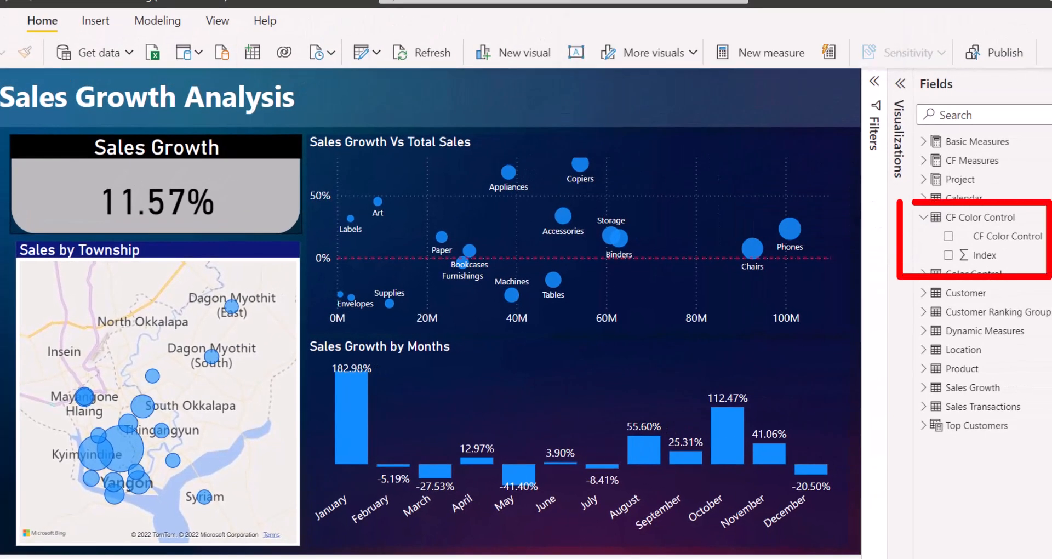
click(1047, 58)
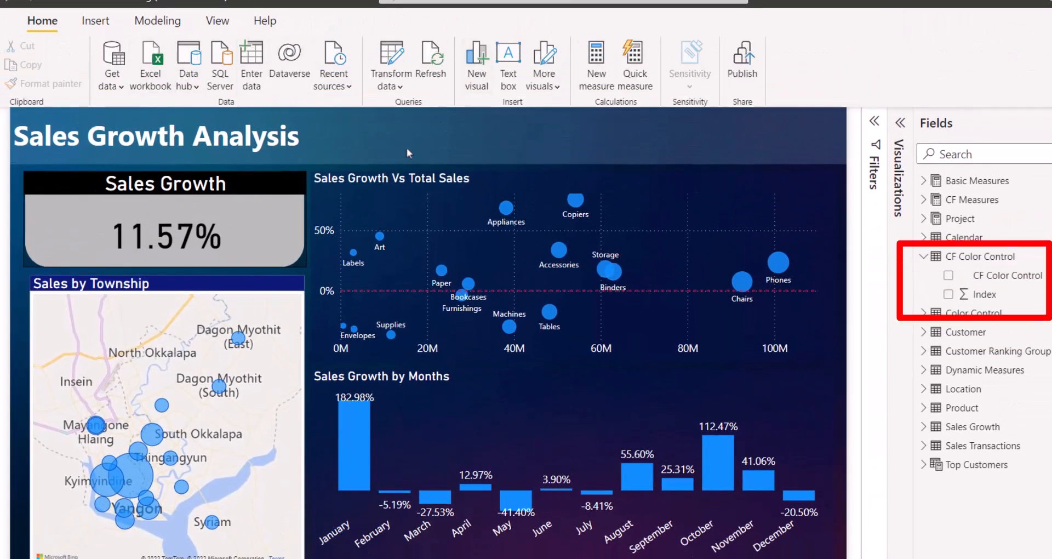